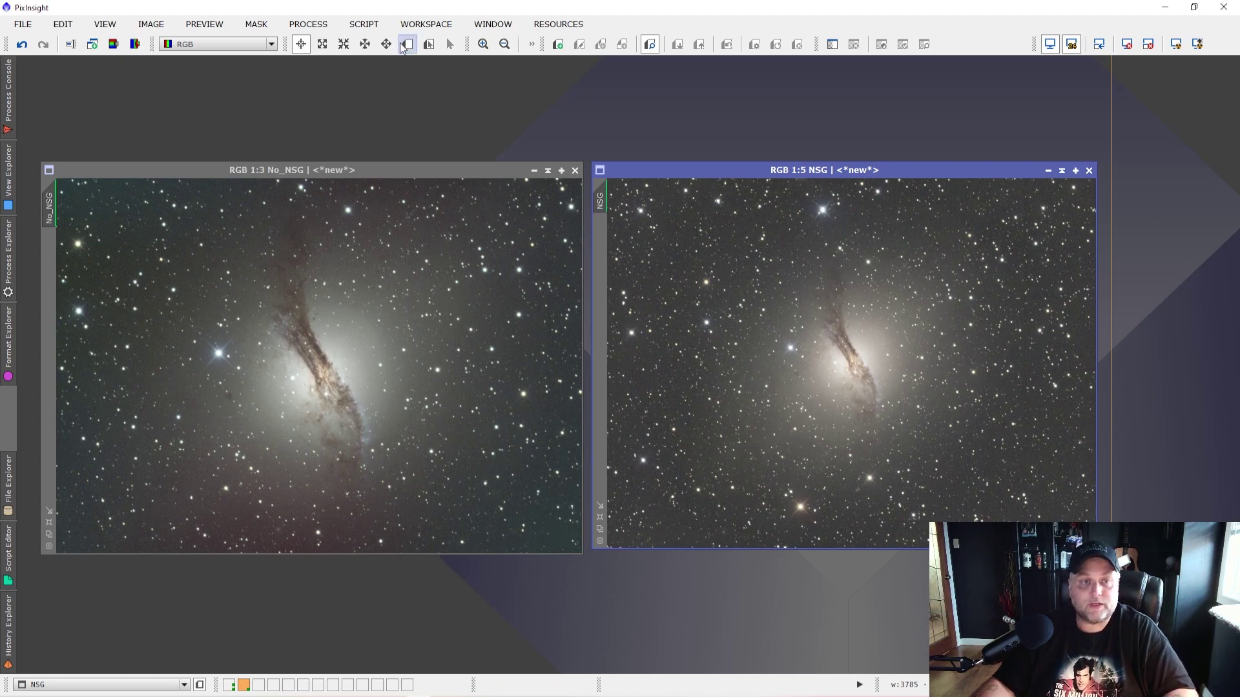
- Launch NormalizeScaleGradient from the Script menu, look it over, close it, and reopen the Script menu
click(359, 24)
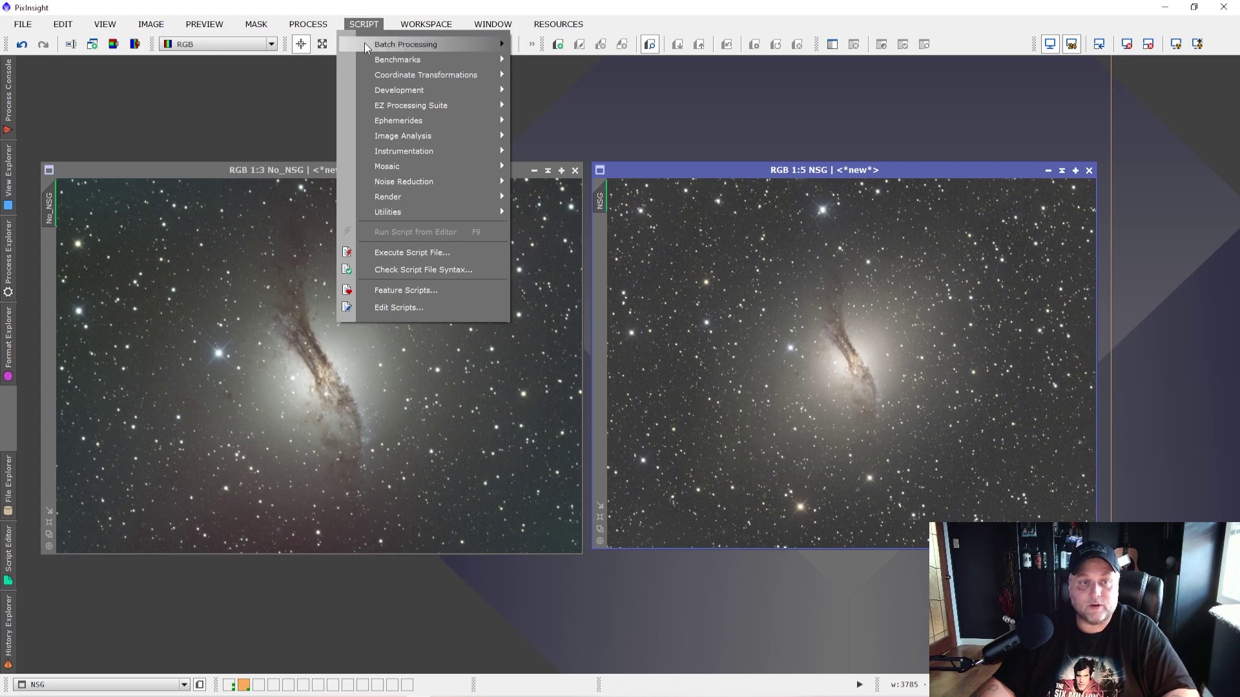
mouse_move(406, 44)
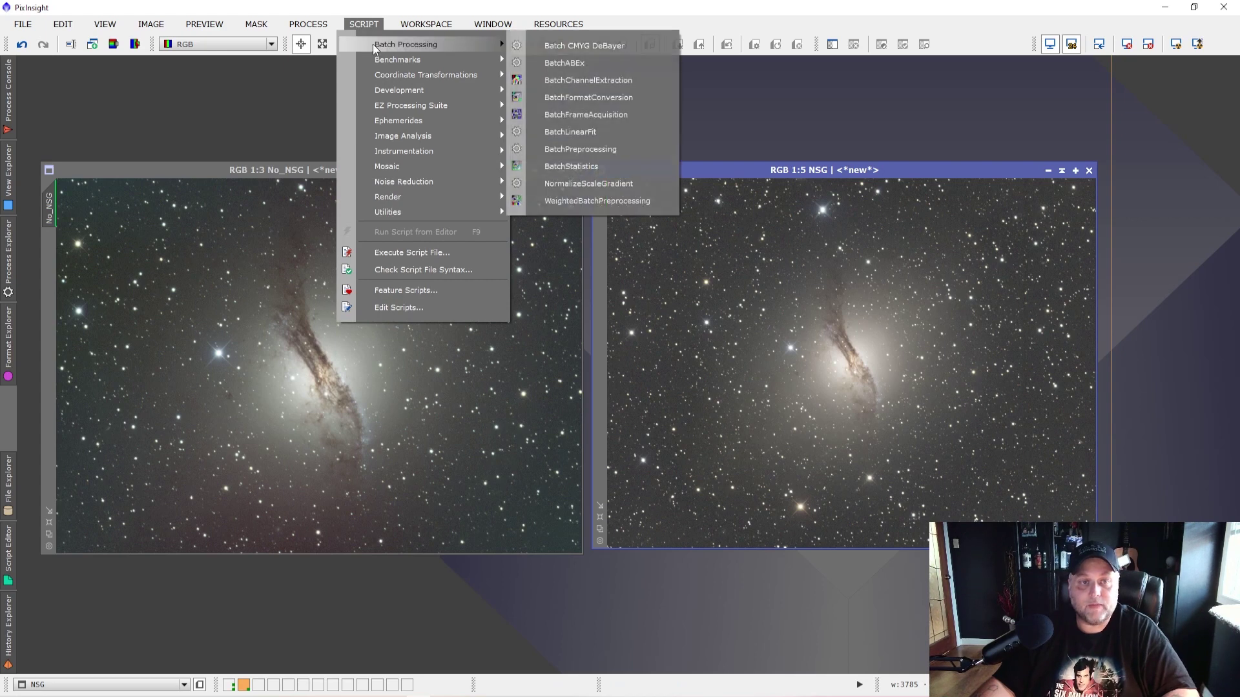
click(579, 184)
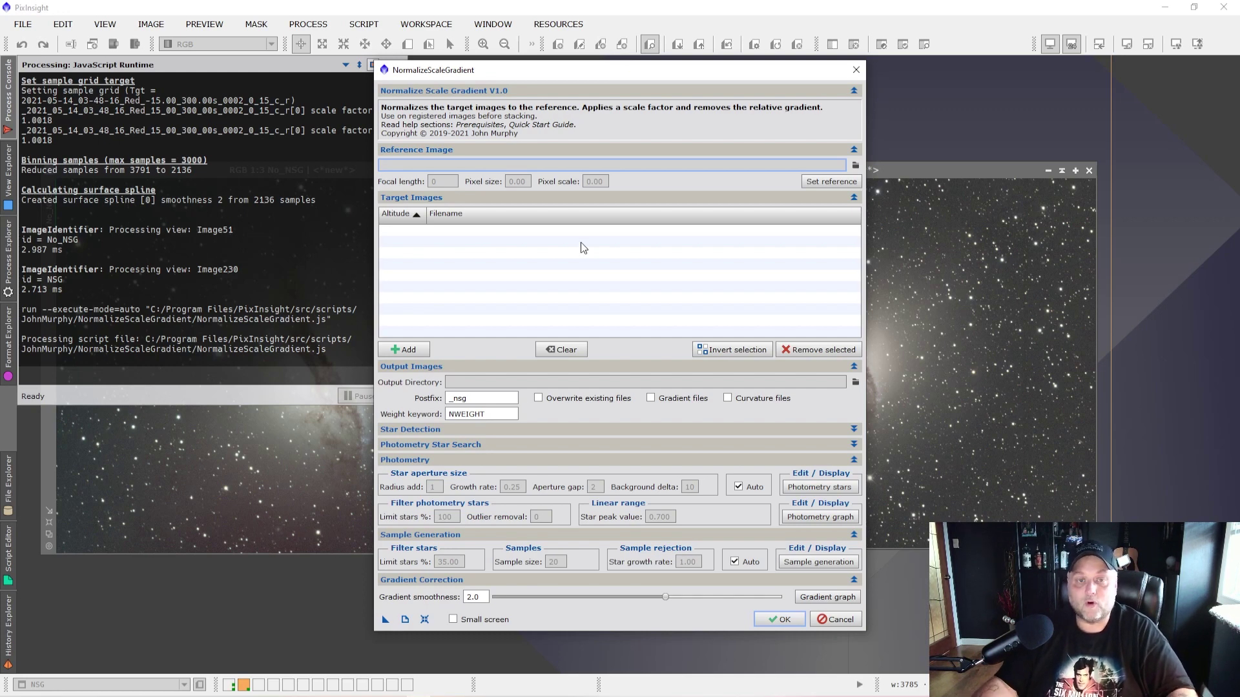
click(840, 618)
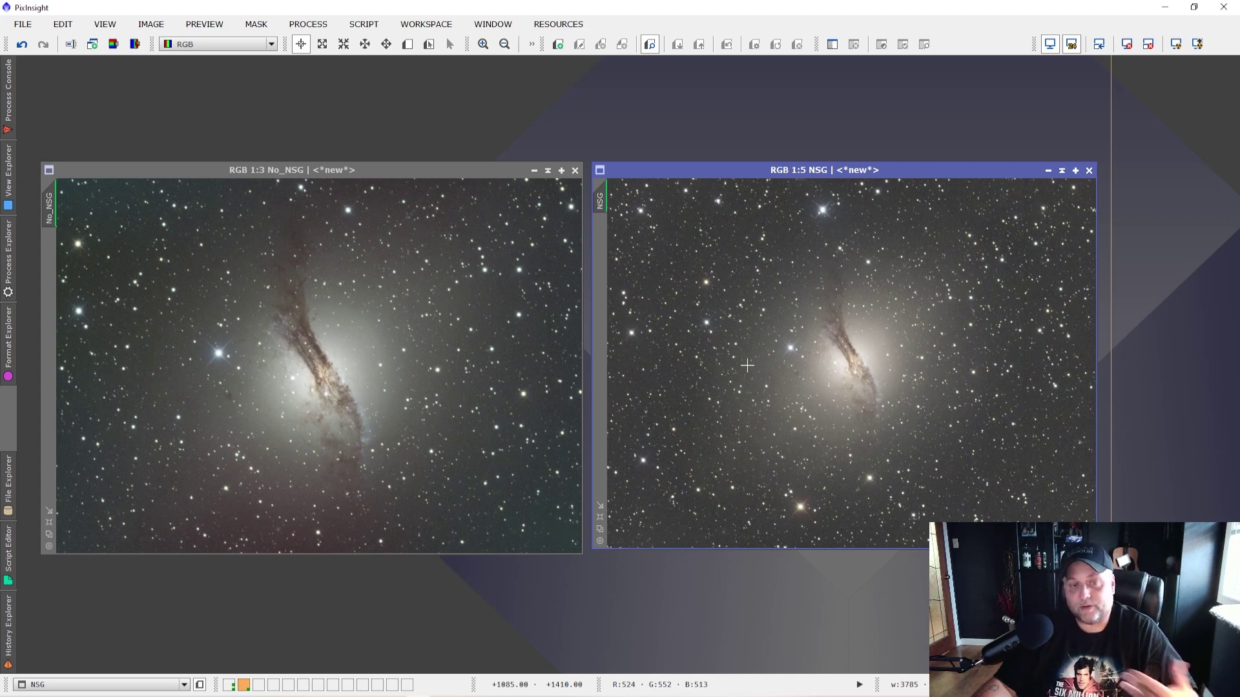
click(356, 25)
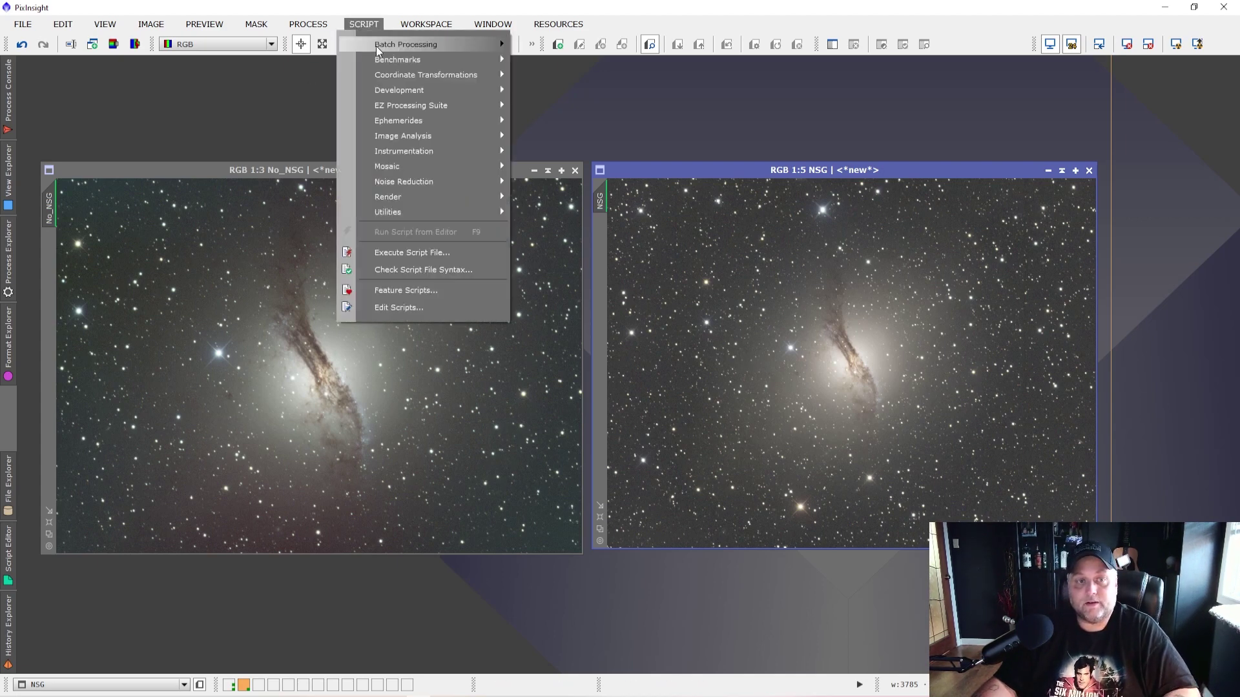
- Relaunch NormalizeScaleGradient from Batch Processing, then bring up the process list
mouse_move(378, 46)
click(605, 185)
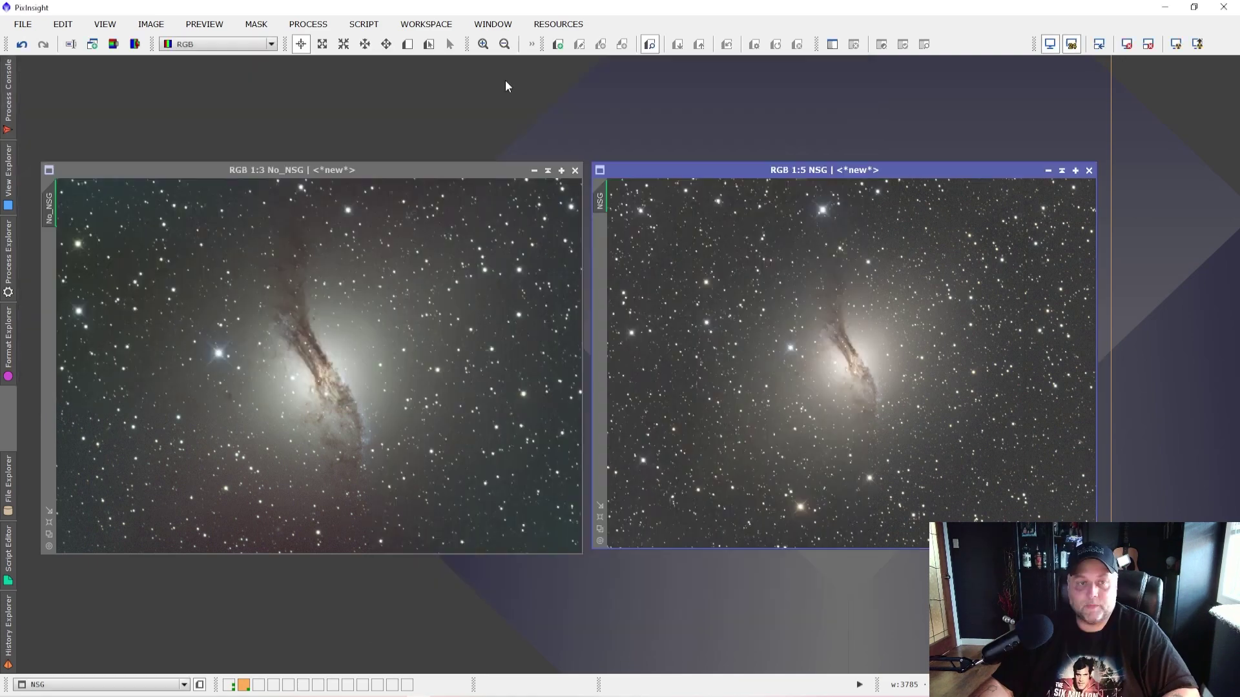
click(294, 26)
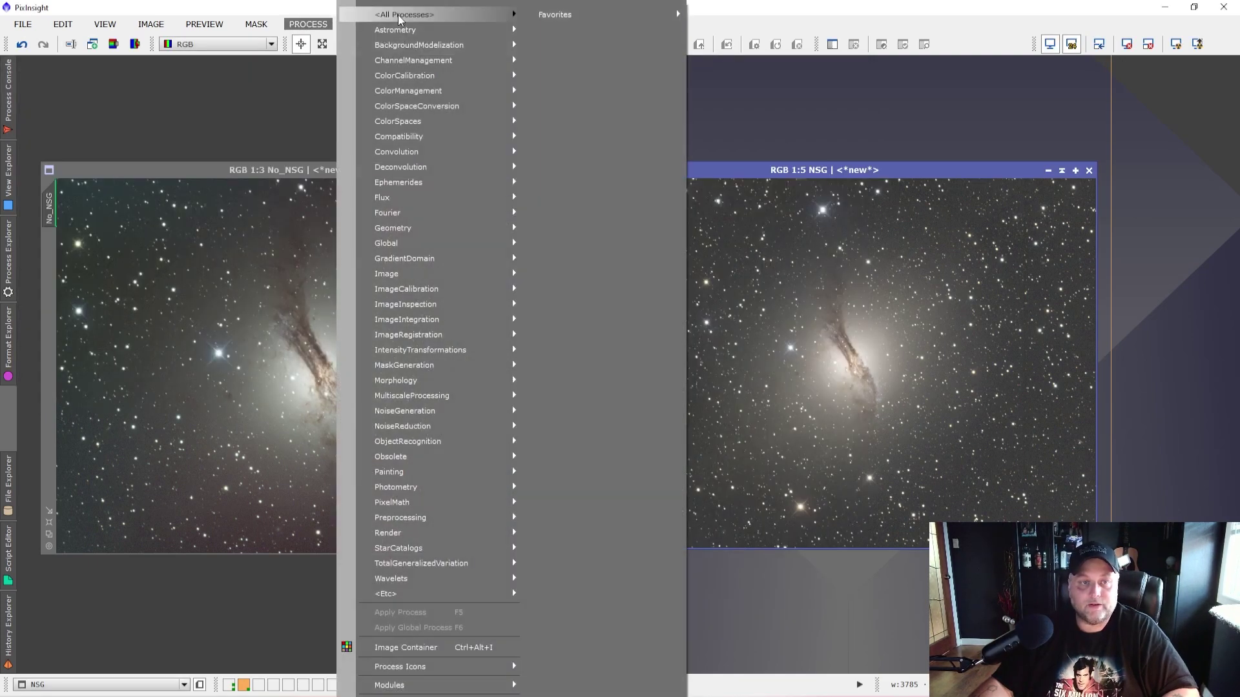
- Start Blink and load every registered red .xisf subframe from the folder
mouse_move(398, 19)
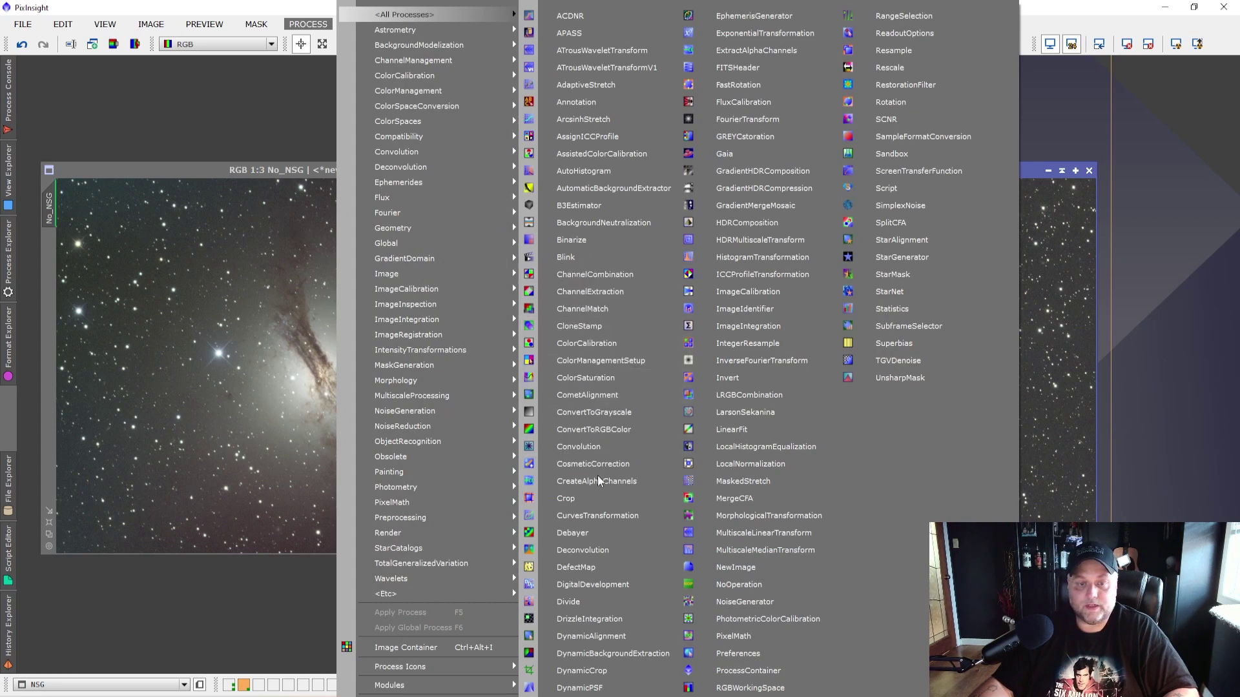
click(568, 257)
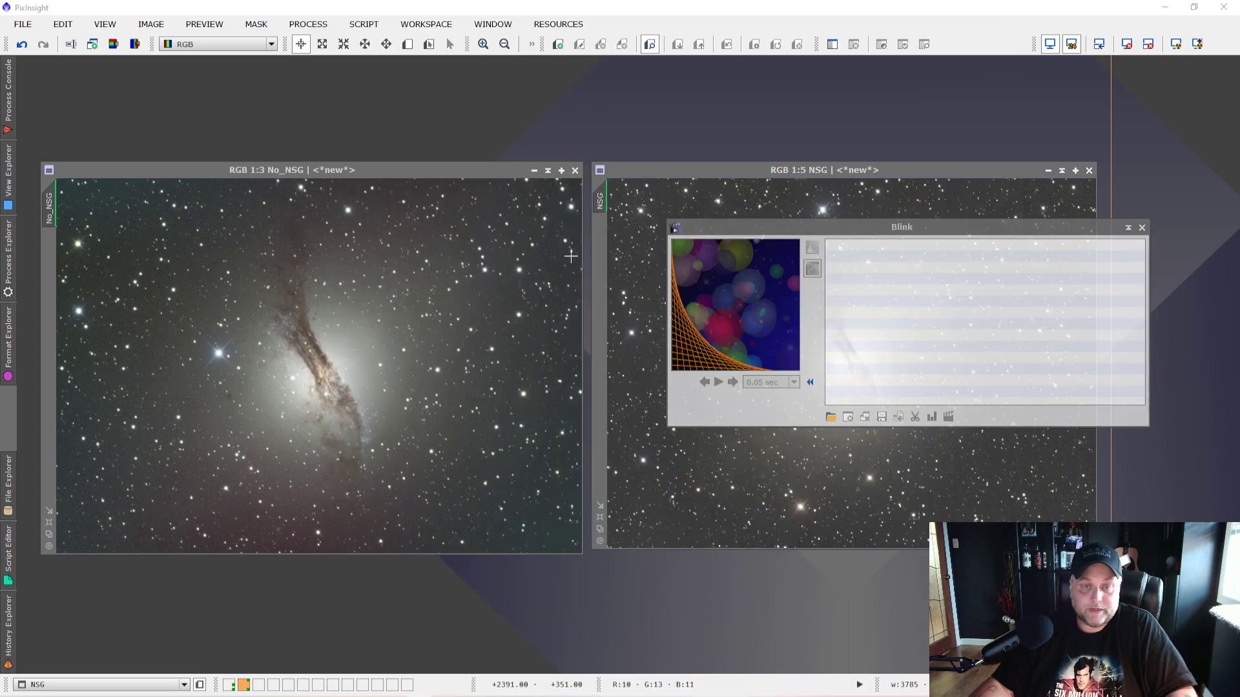
click(830, 418)
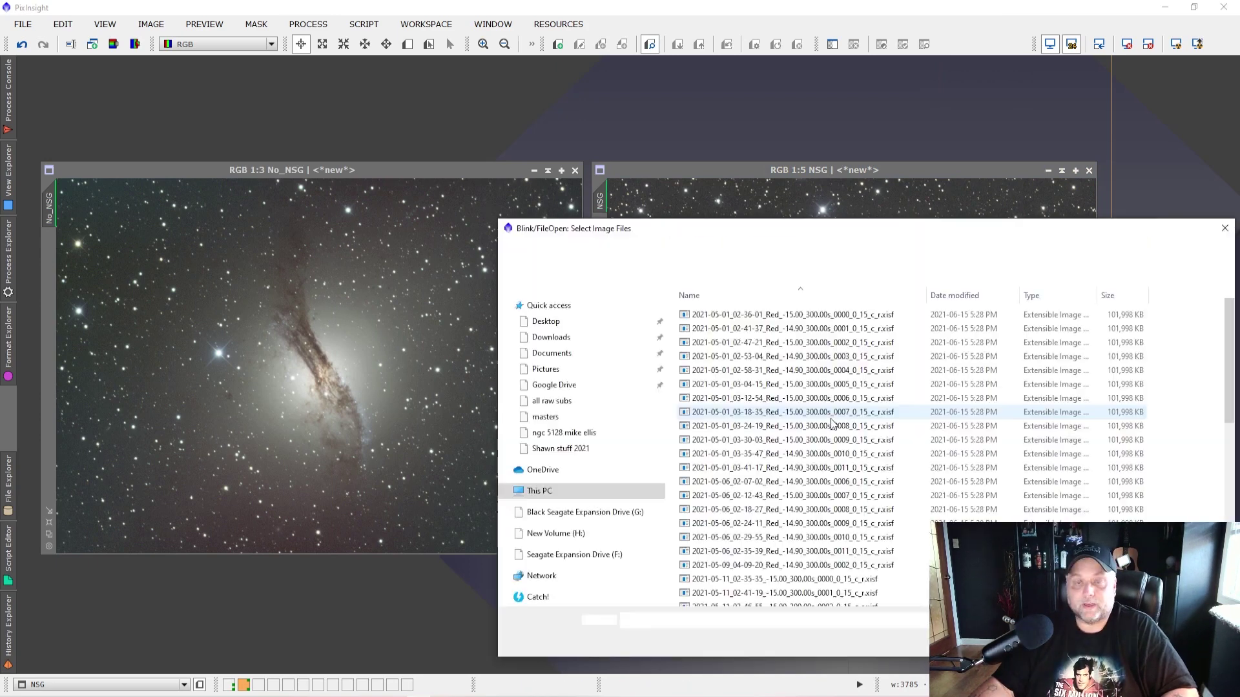
click(736, 315)
key(ctrl+a)
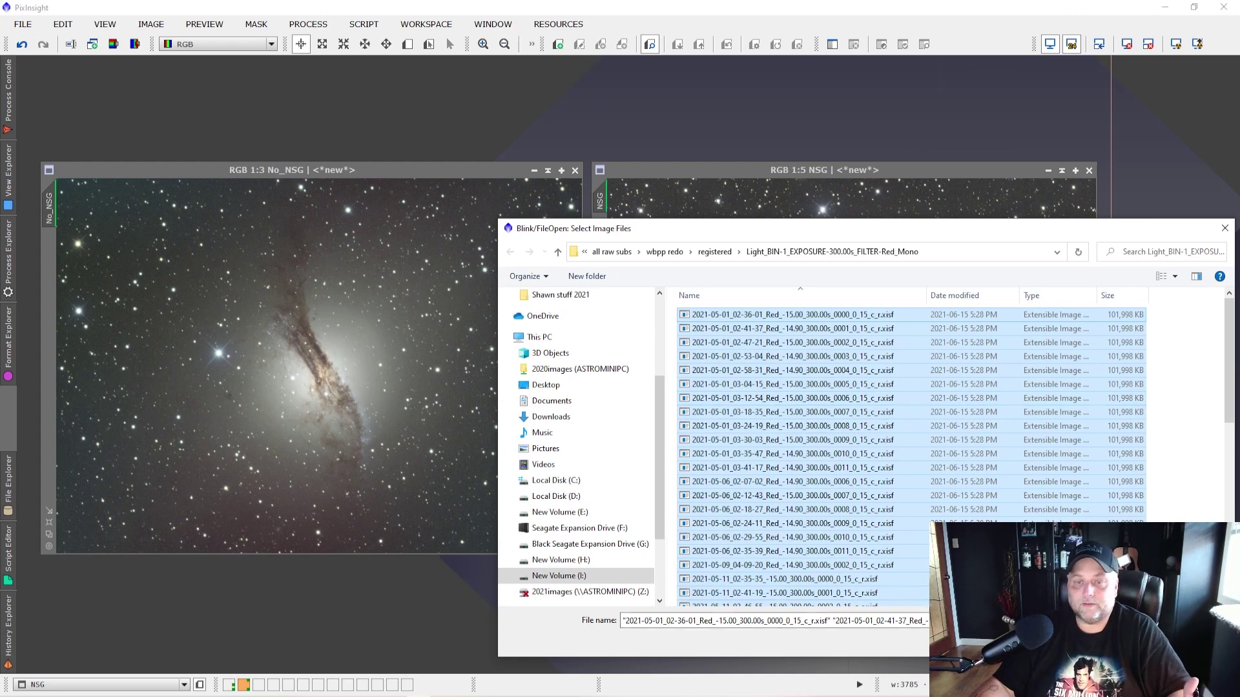
key(Return)
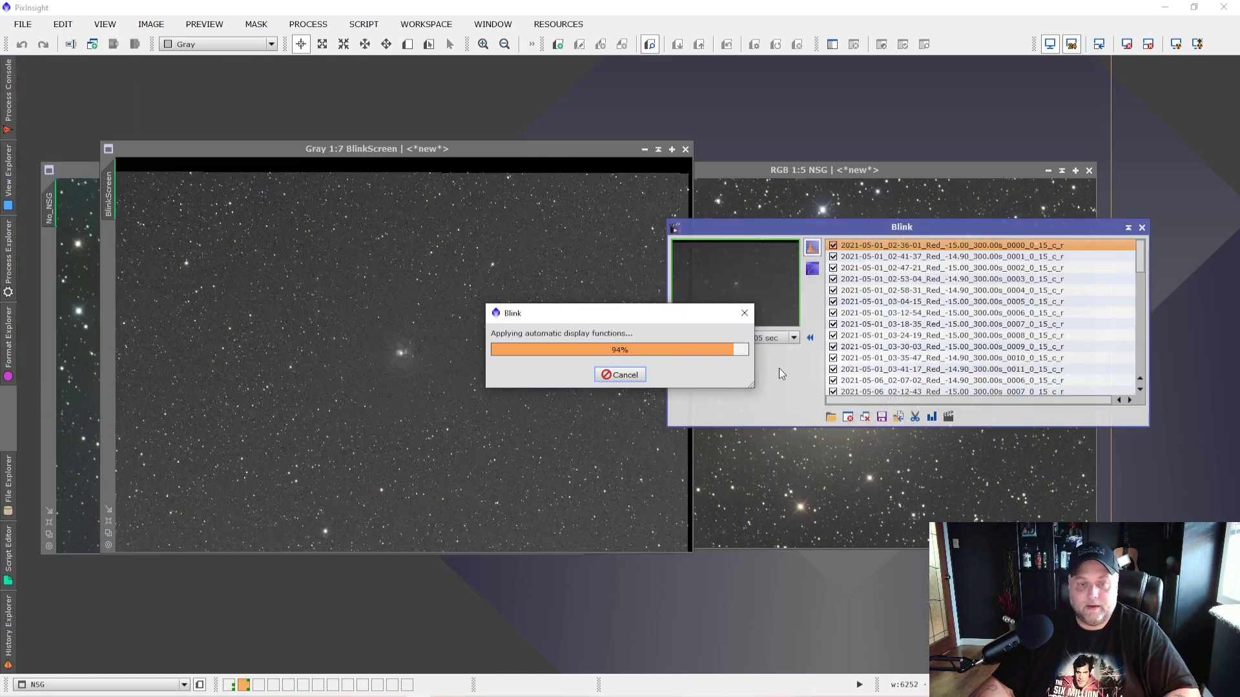
- Zoom the BlinkScreen view, step forward through sixteen subframes, then back three
click(348, 354)
scroll(372, 353, up, 6)
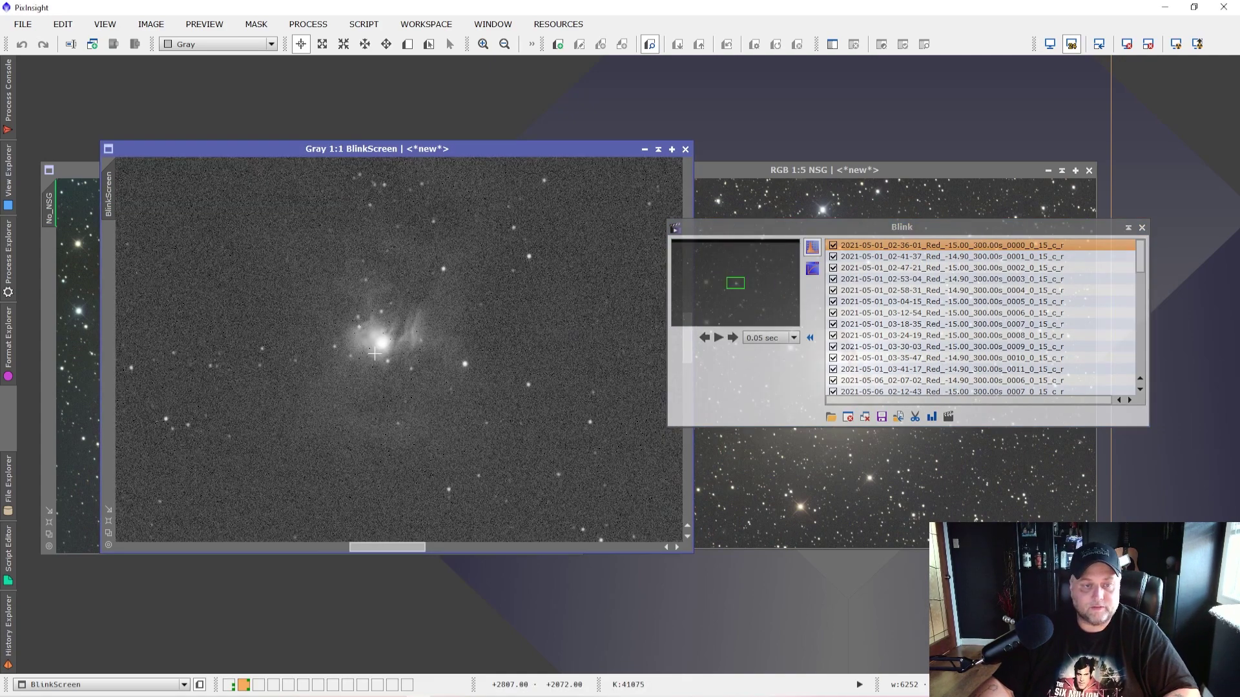
click(733, 338)
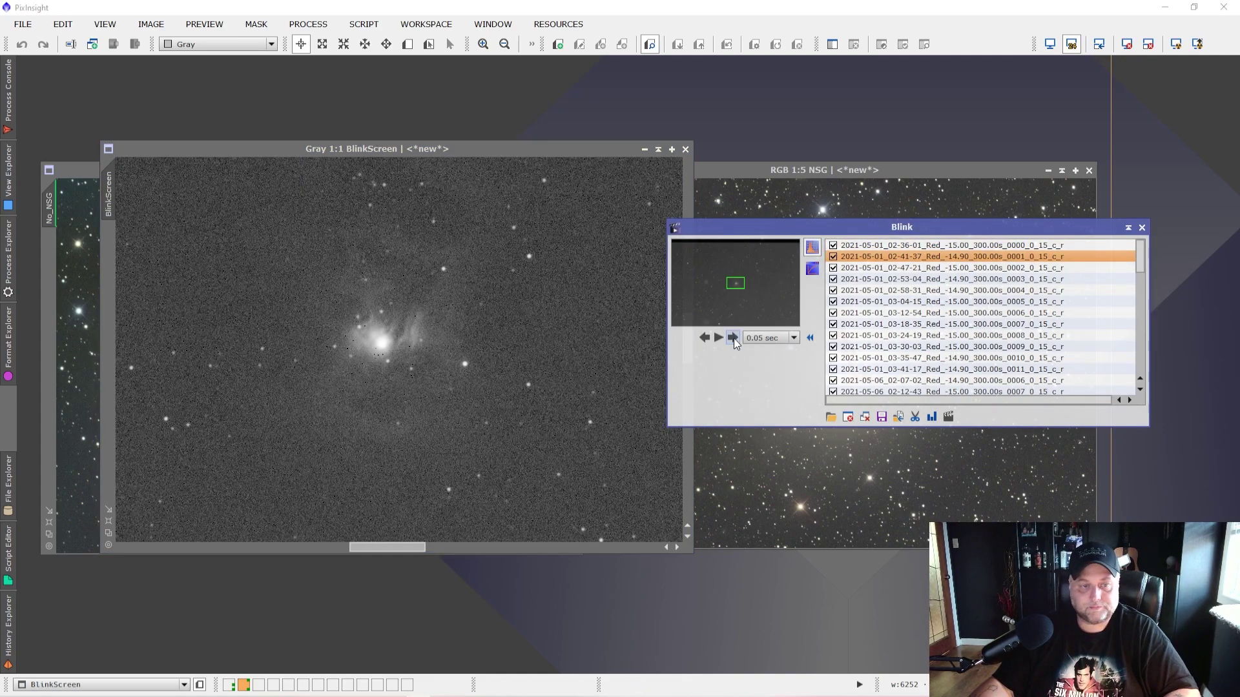
click(733, 338)
click(733, 338)
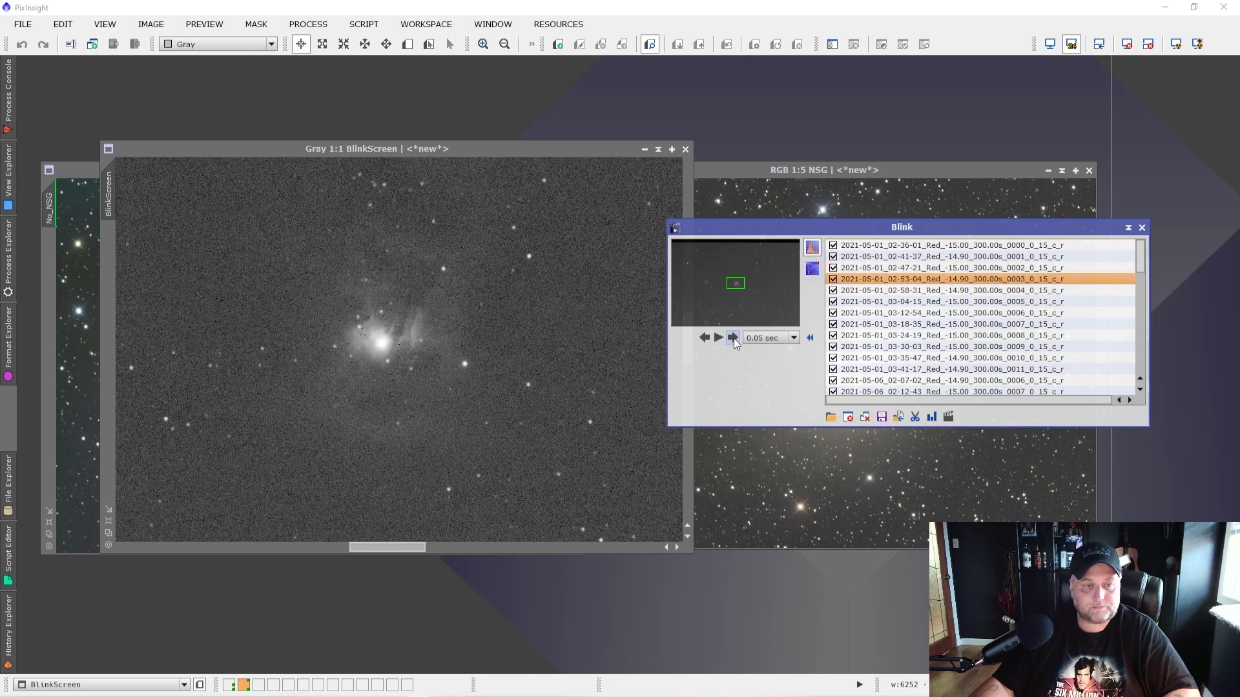
click(733, 338)
click(733, 338)
click(734, 338)
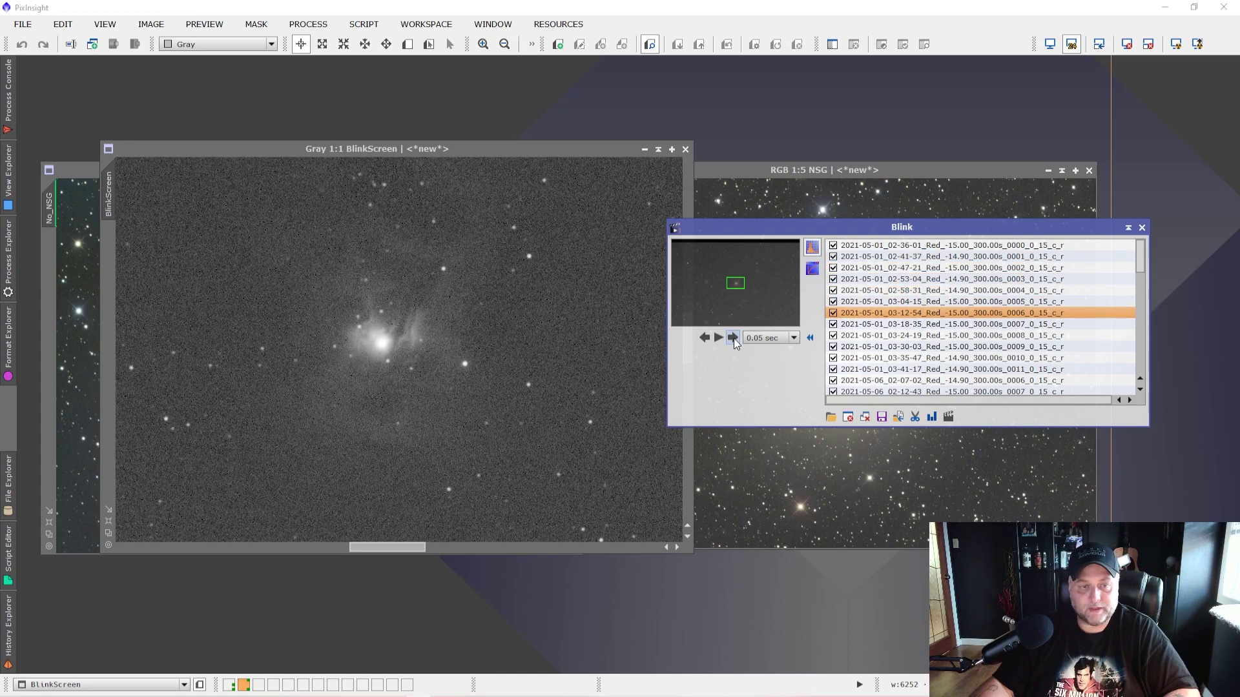
click(734, 339)
click(734, 339)
click(733, 339)
click(733, 338)
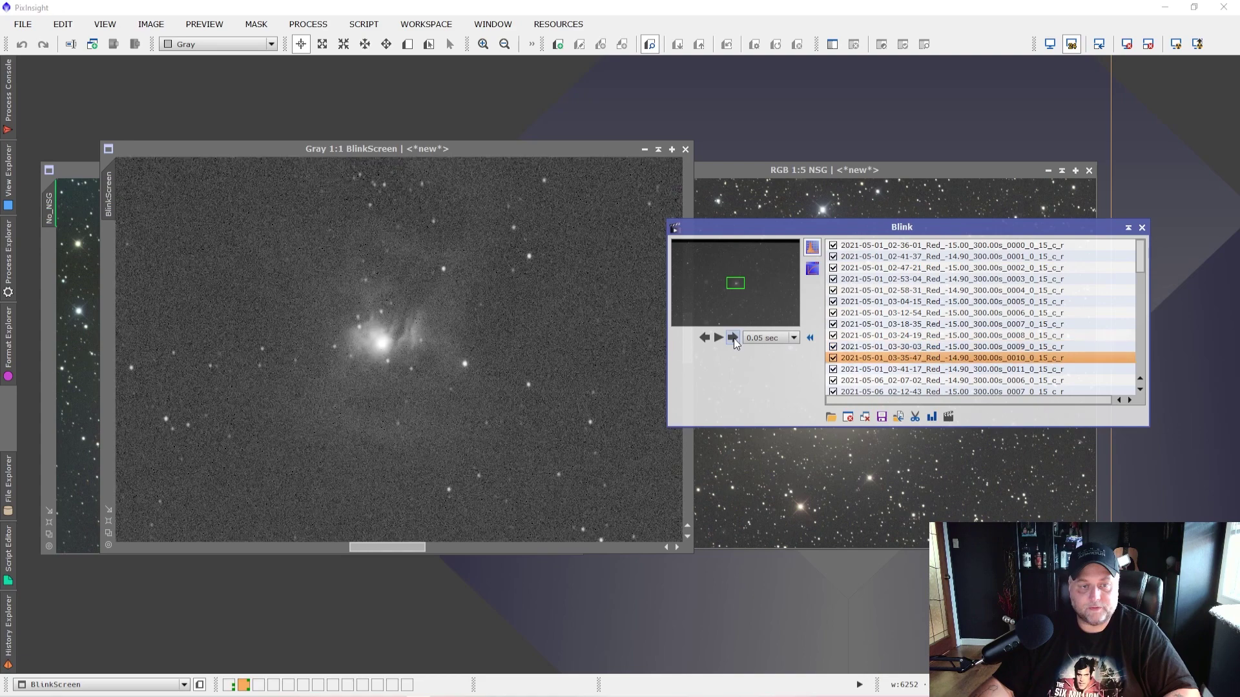
click(733, 339)
click(733, 338)
click(733, 338)
click(734, 338)
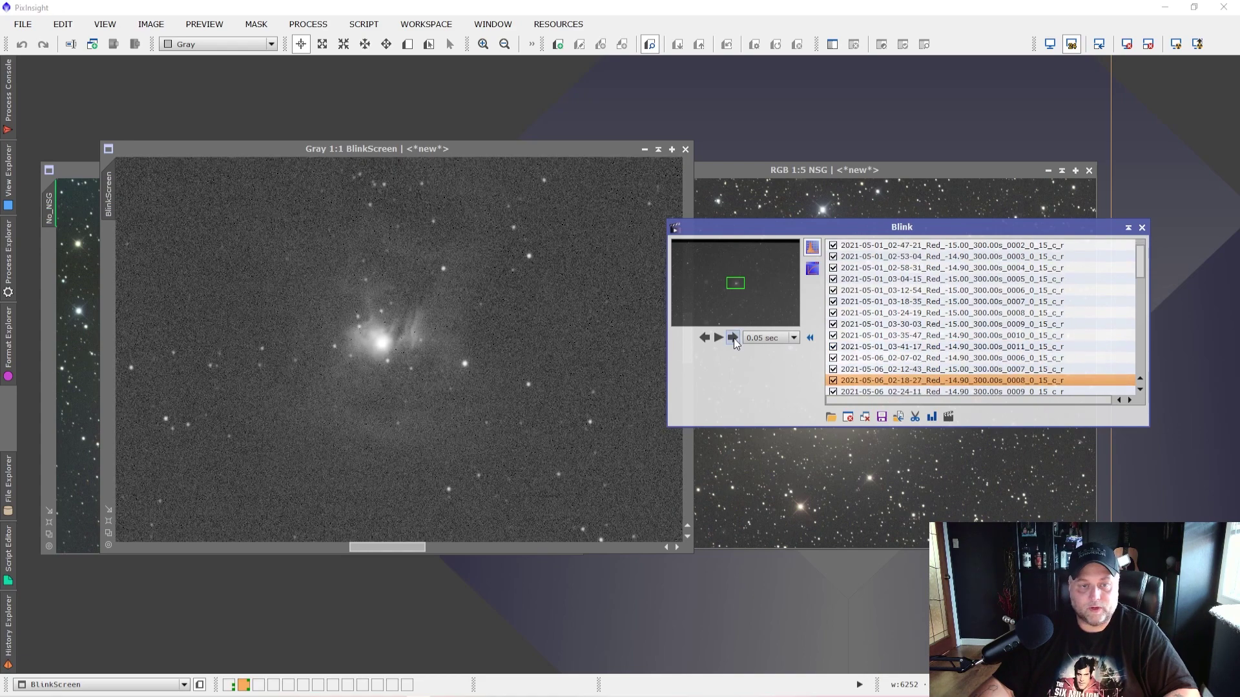
click(733, 339)
click(734, 338)
click(734, 338)
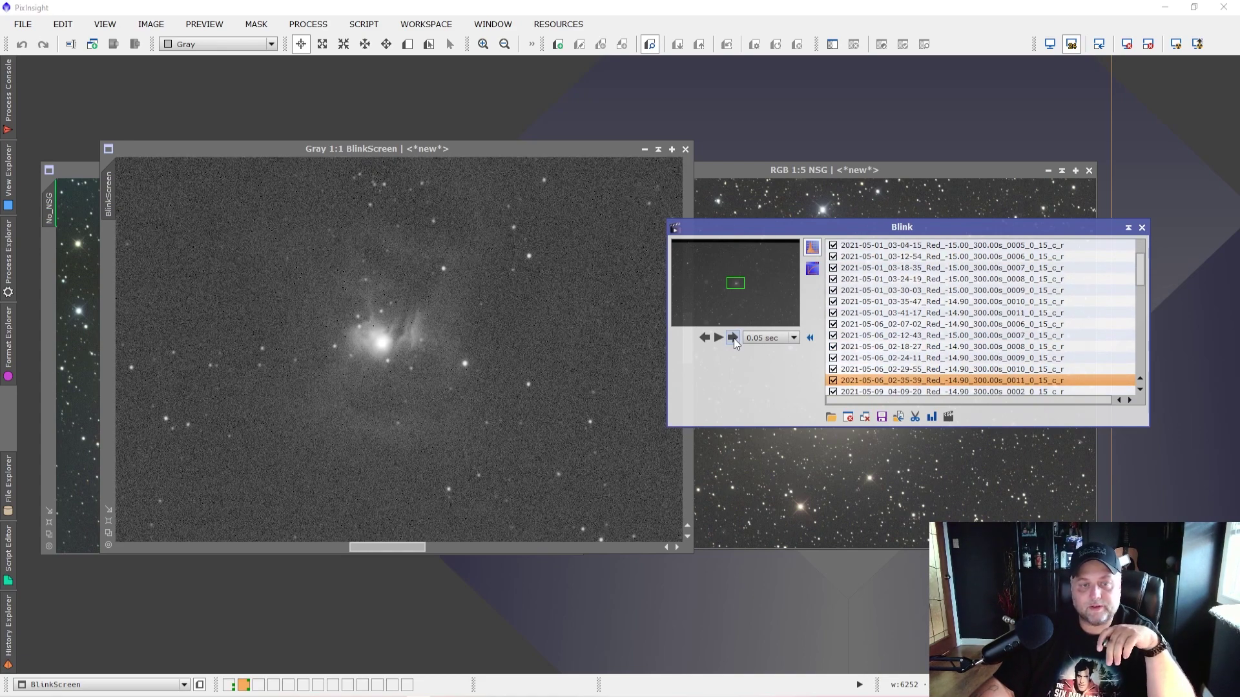
click(705, 338)
click(705, 338)
click(705, 338)
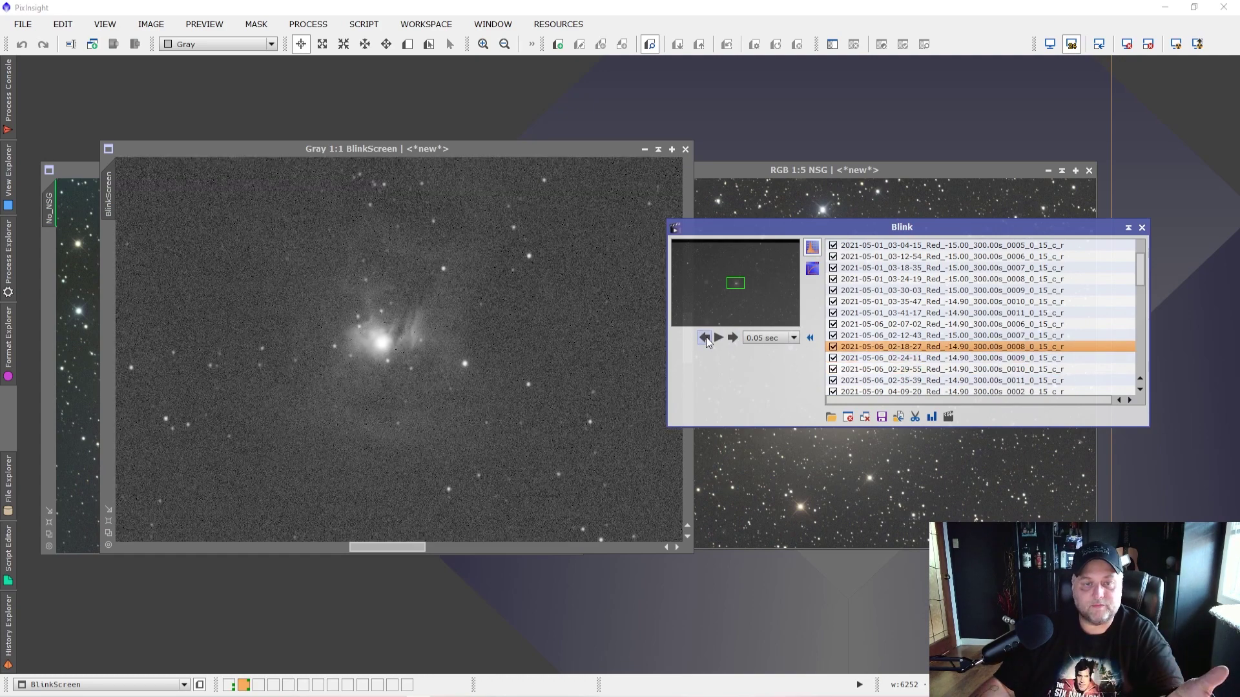
- Adjust the BlinkScreen view and reposition the Blink tool panel
drag(398, 548, 440, 548)
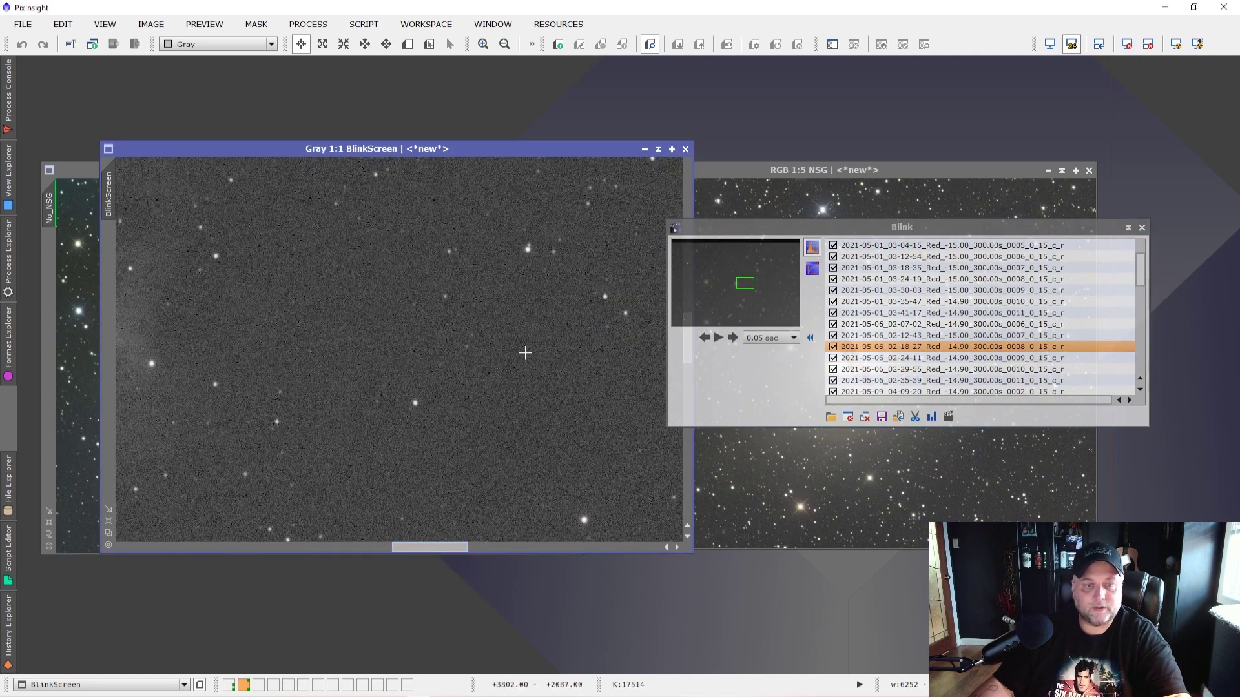
scroll(525, 354, up, 2)
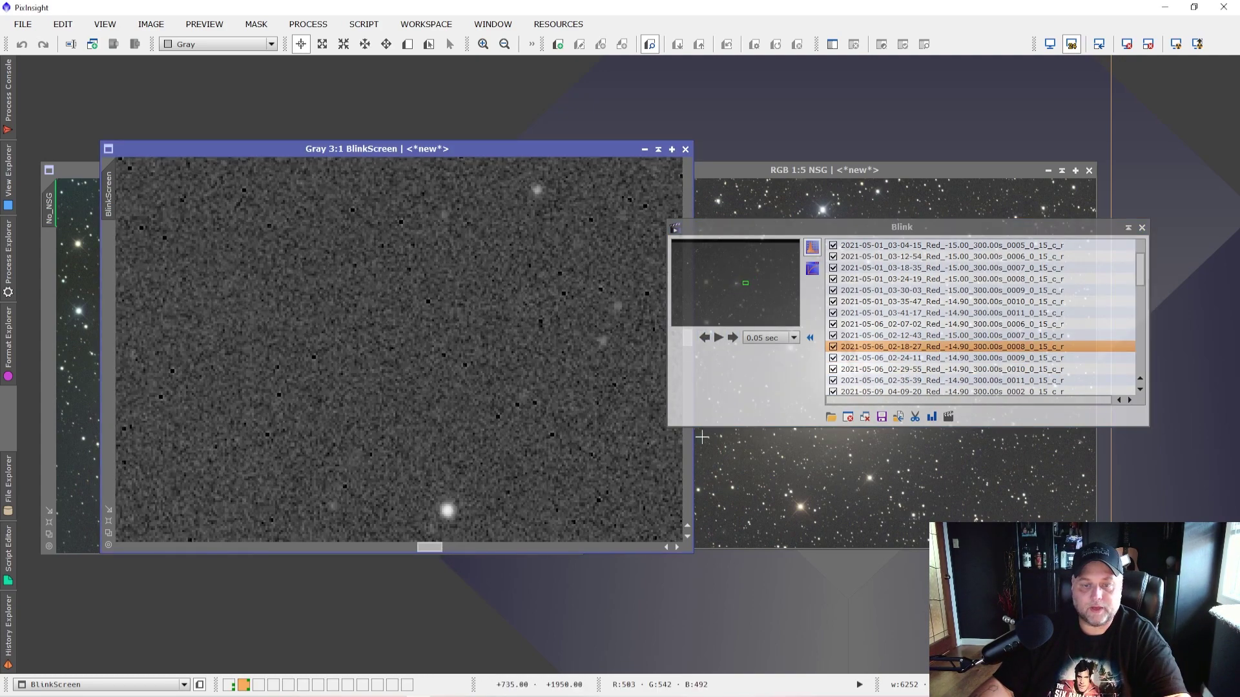
click(688, 536)
click(688, 536)
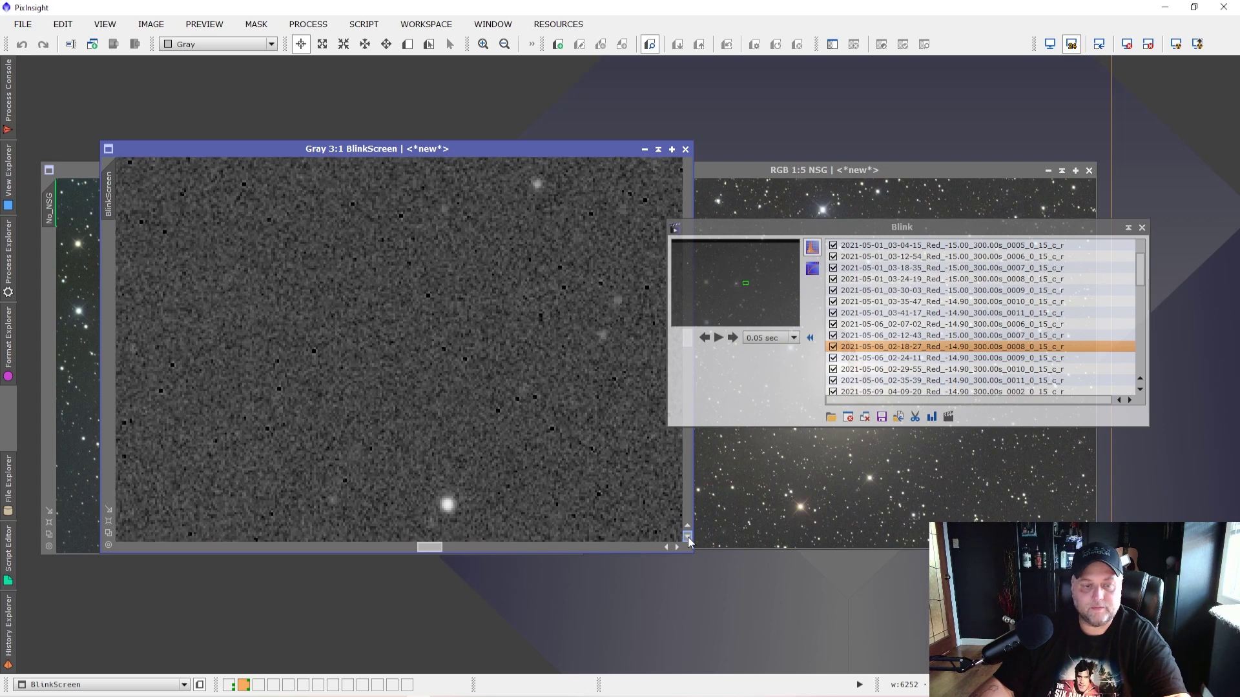
click(688, 536)
click(688, 536)
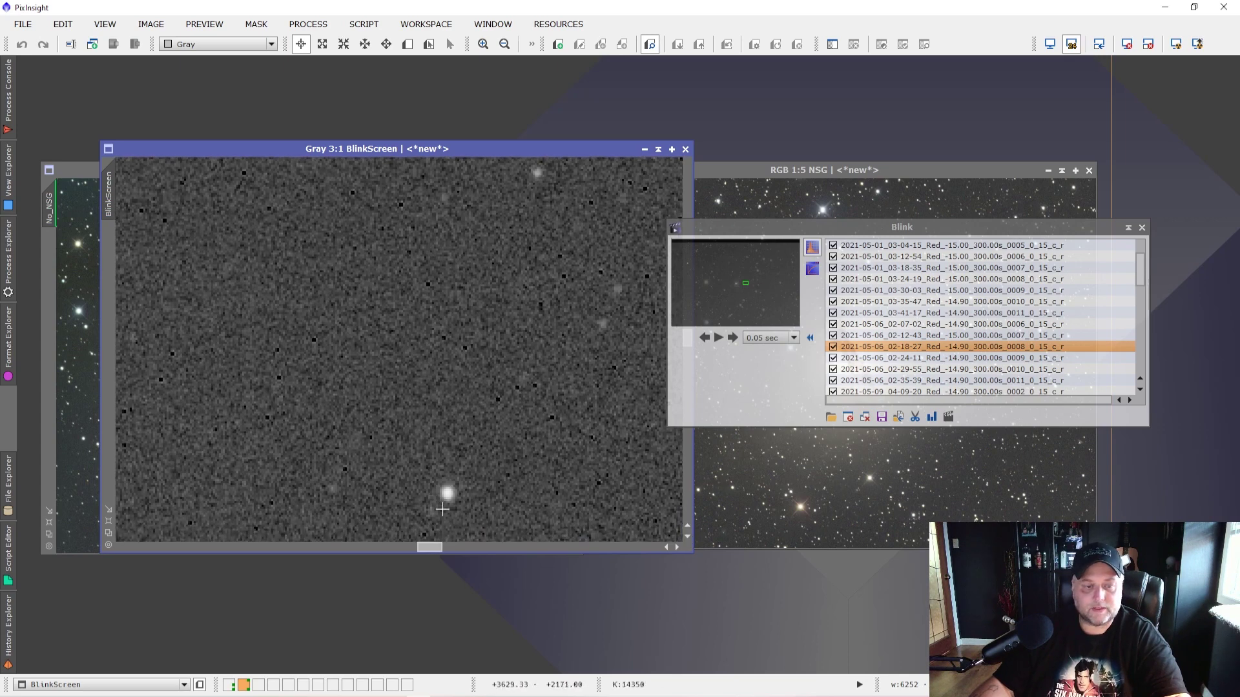
drag(719, 230, 760, 224)
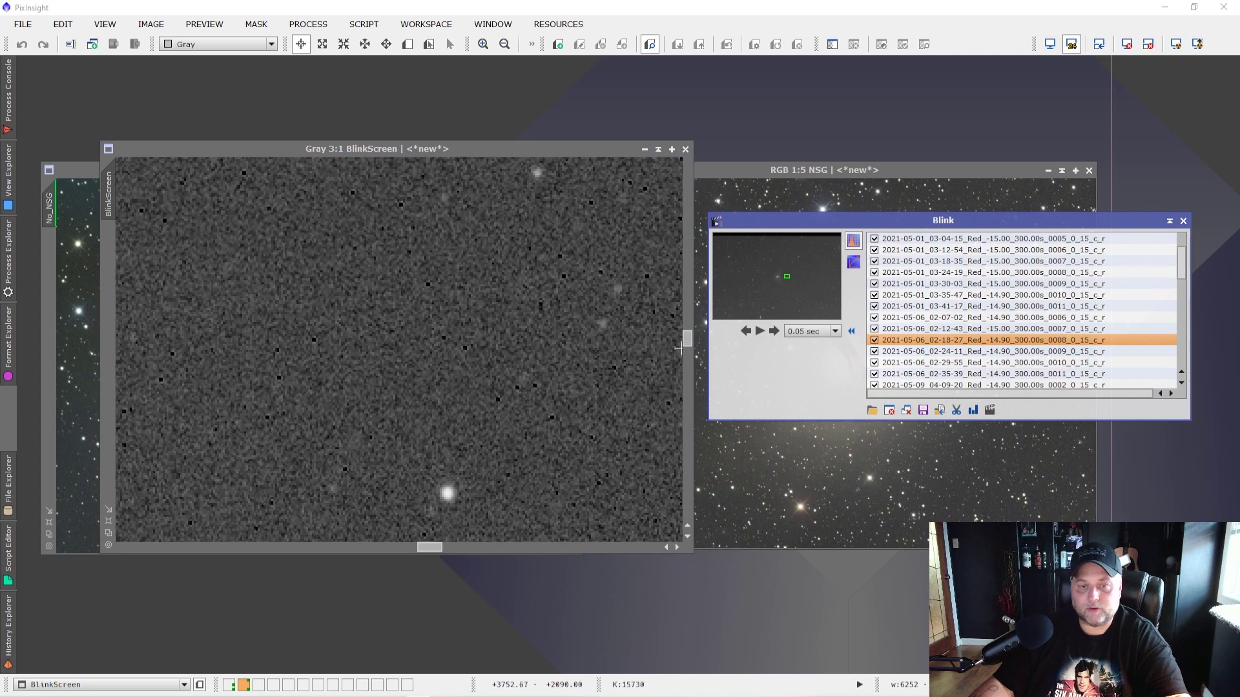
drag(687, 342, 687, 350)
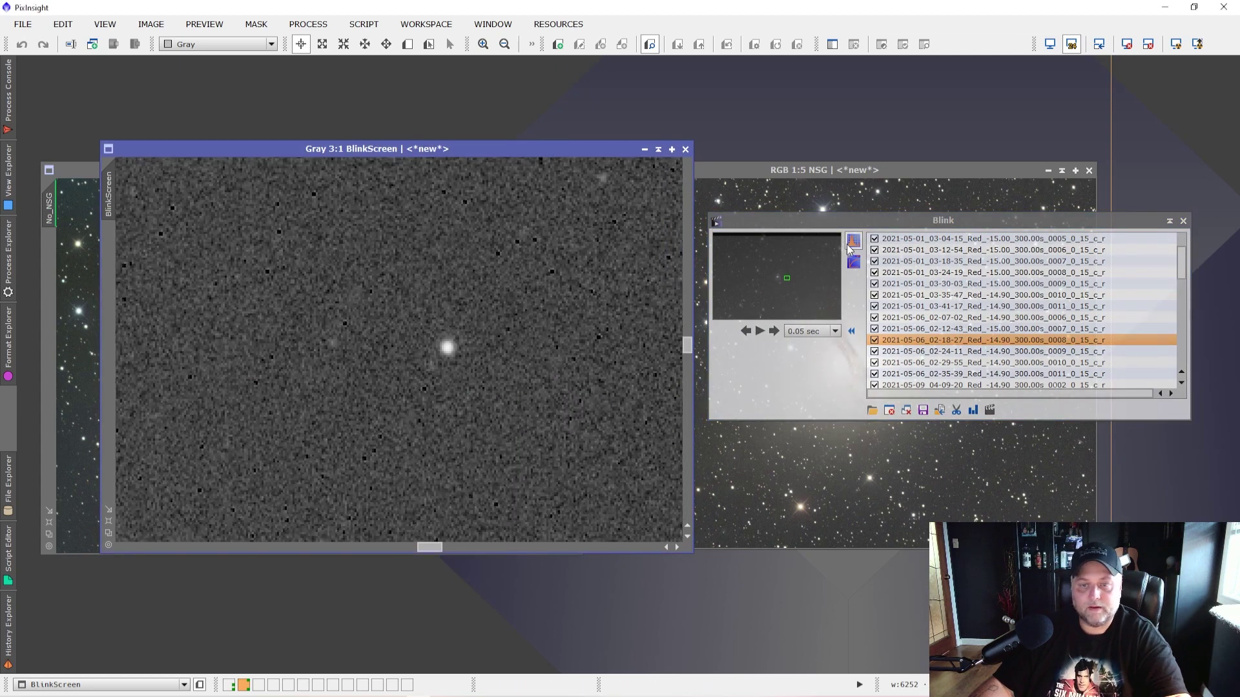
drag(854, 219, 851, 214)
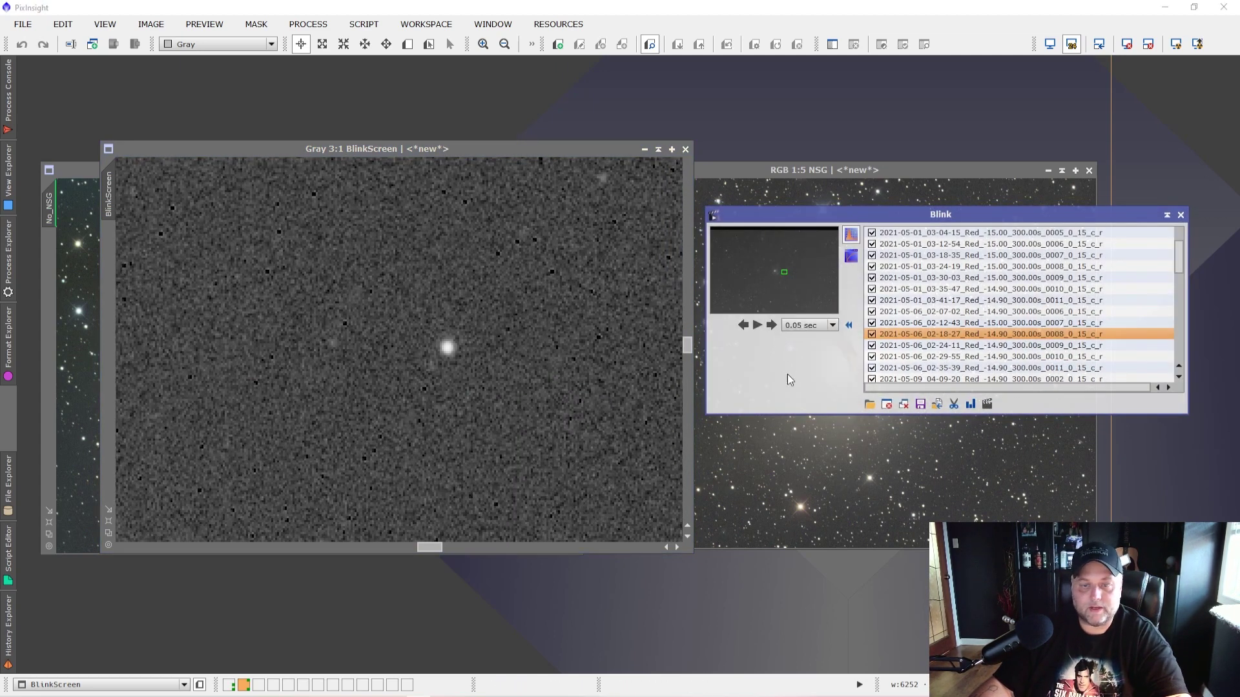
click(770, 325)
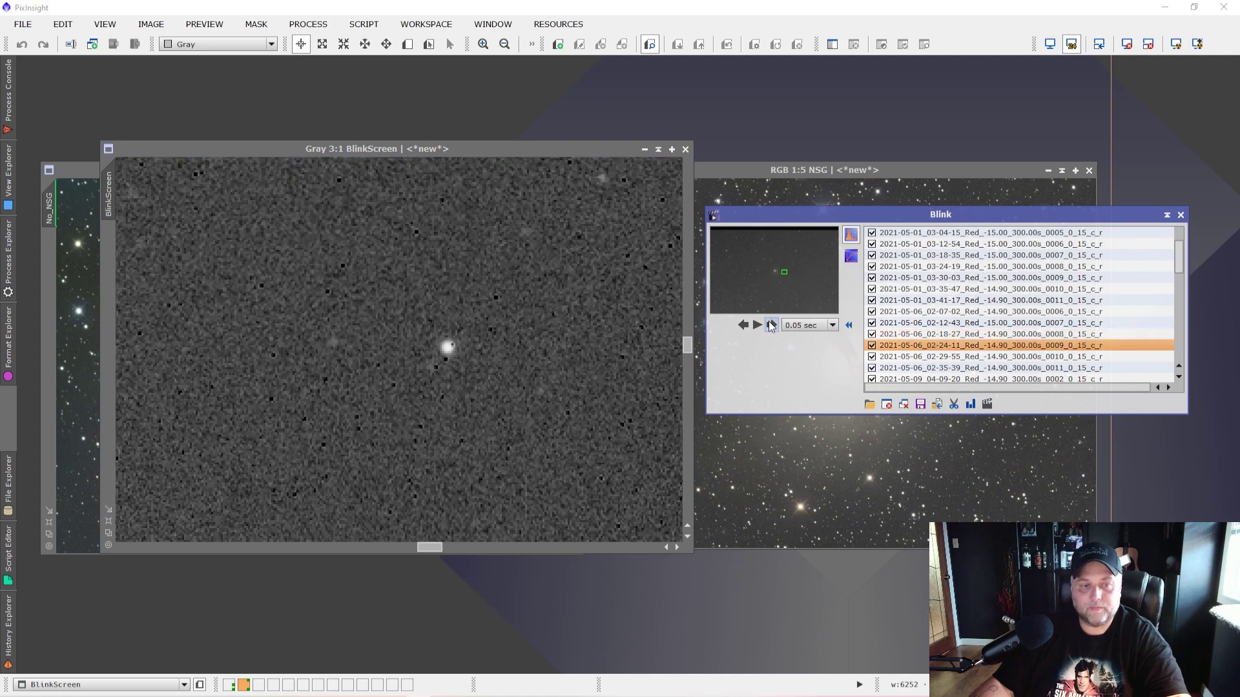
click(770, 325)
click(770, 325)
click(770, 325)
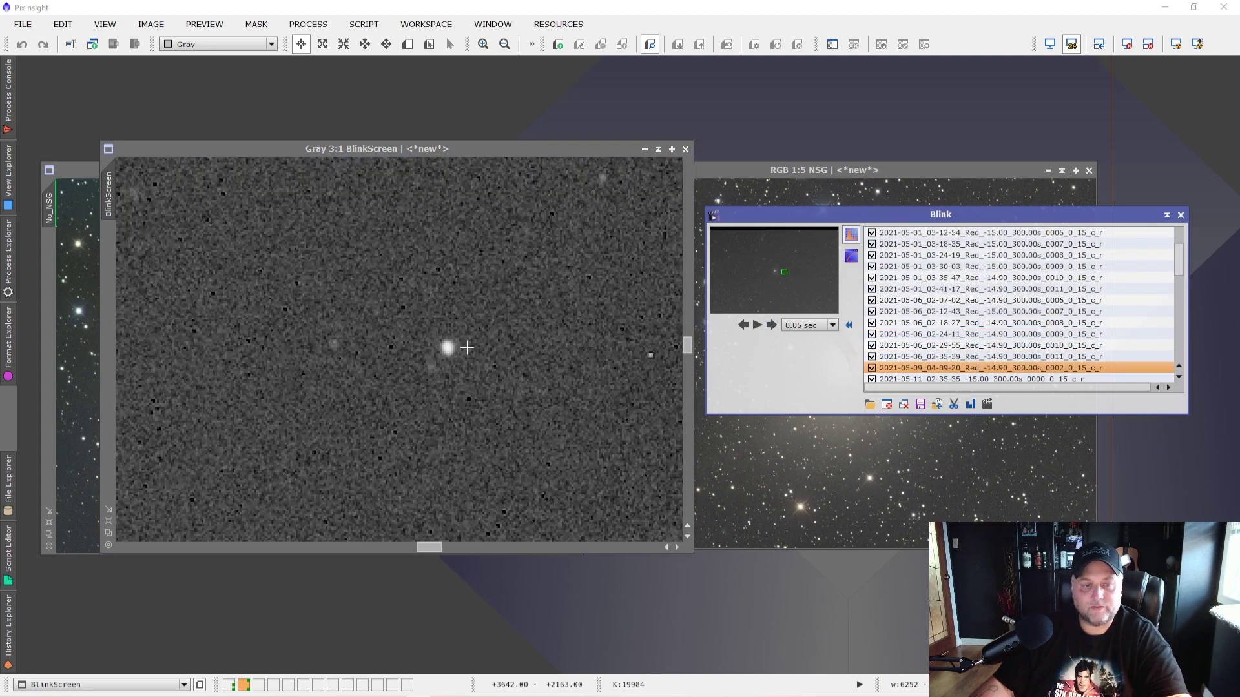
click(744, 325)
click(744, 325)
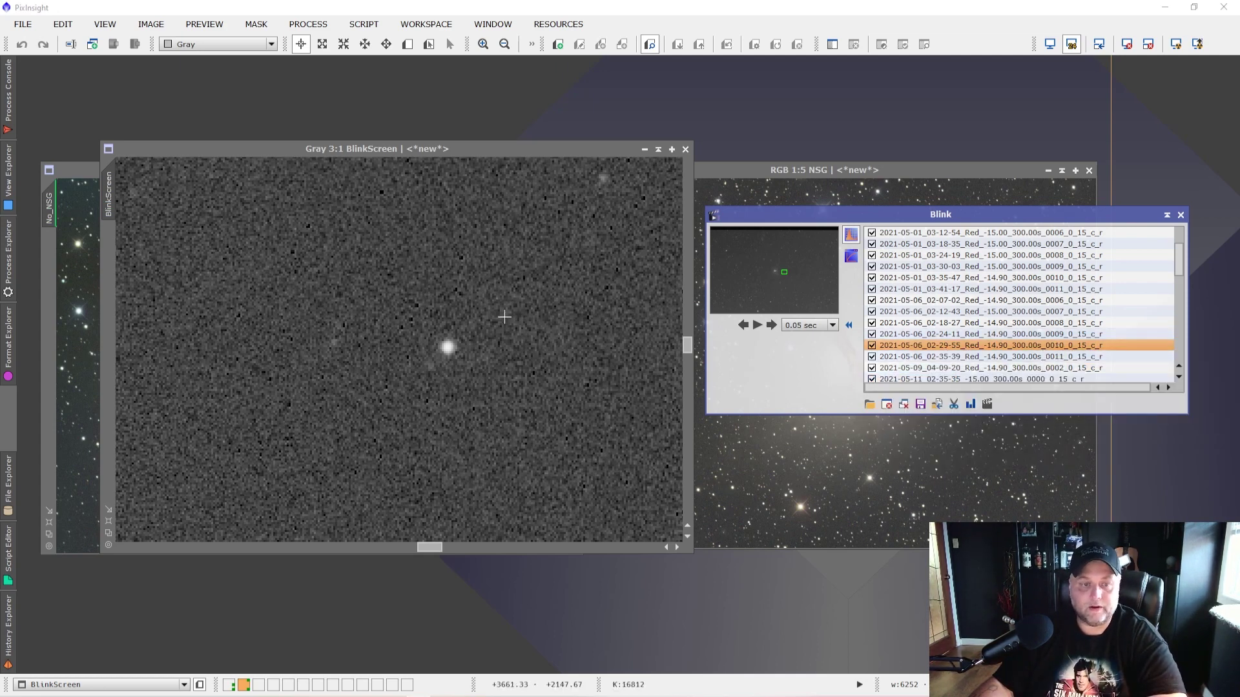
- Zoom in and out on frame 0010's nebula, then close all images in Blink
scroll(555, 359, down, 8)
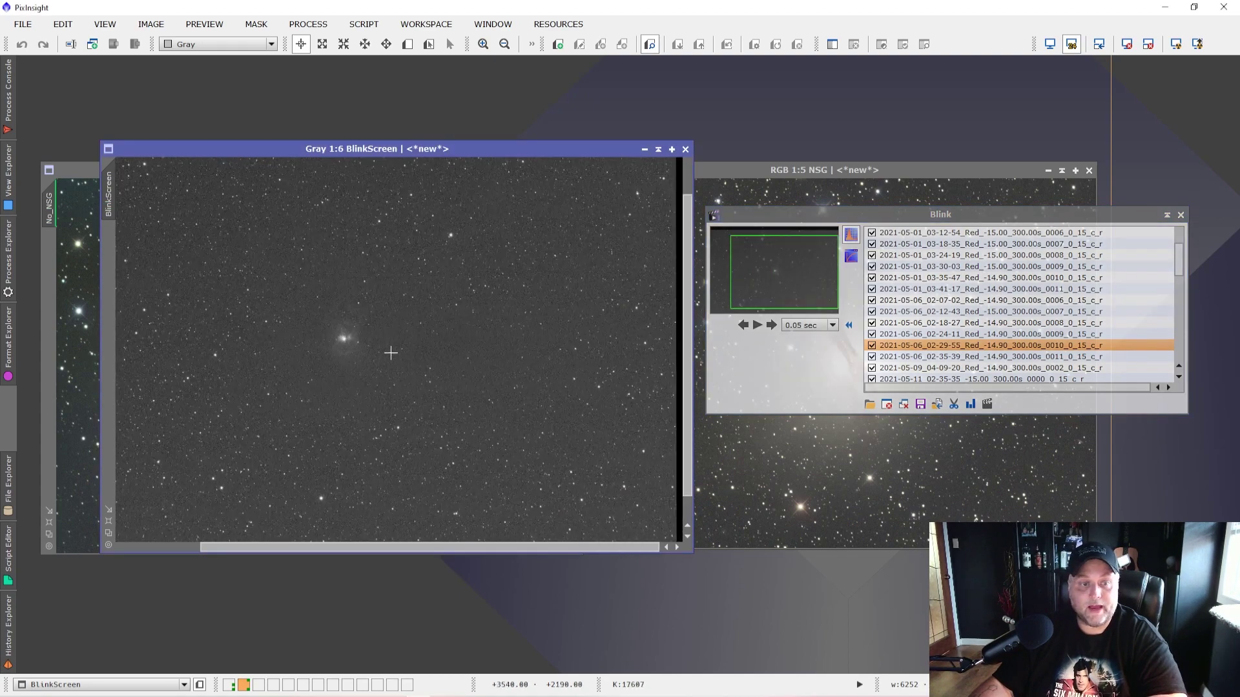
scroll(391, 352, up, 1)
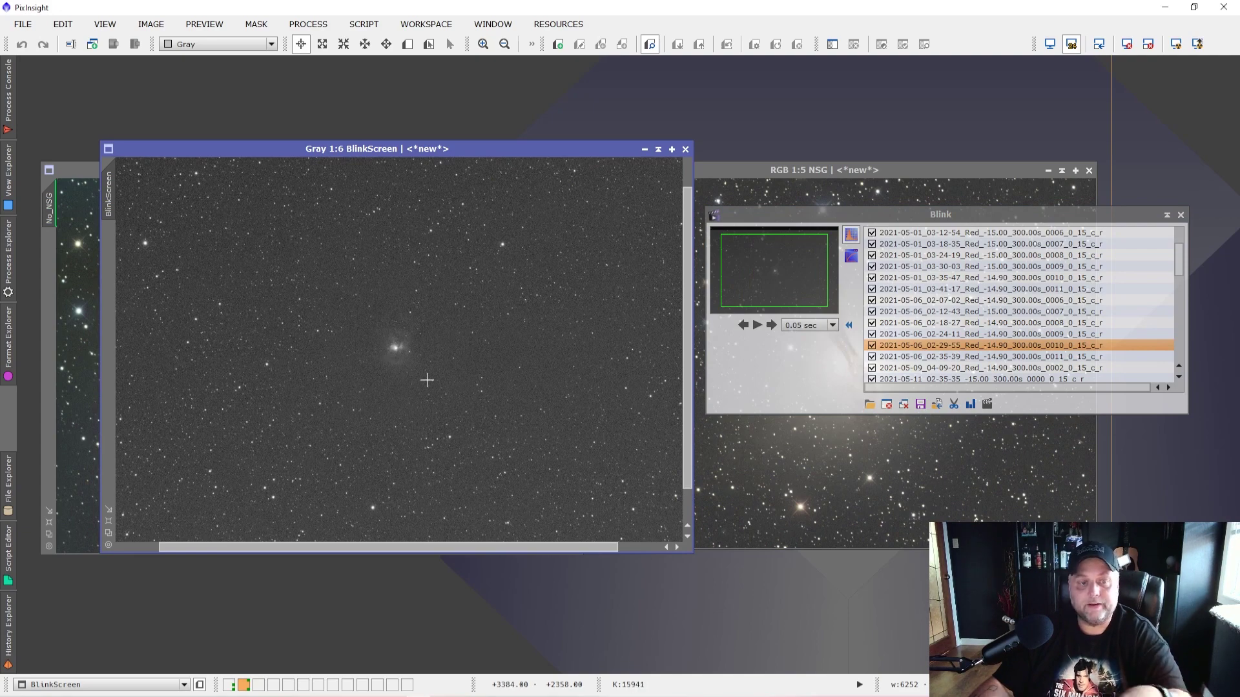
scroll(411, 365, up, 4)
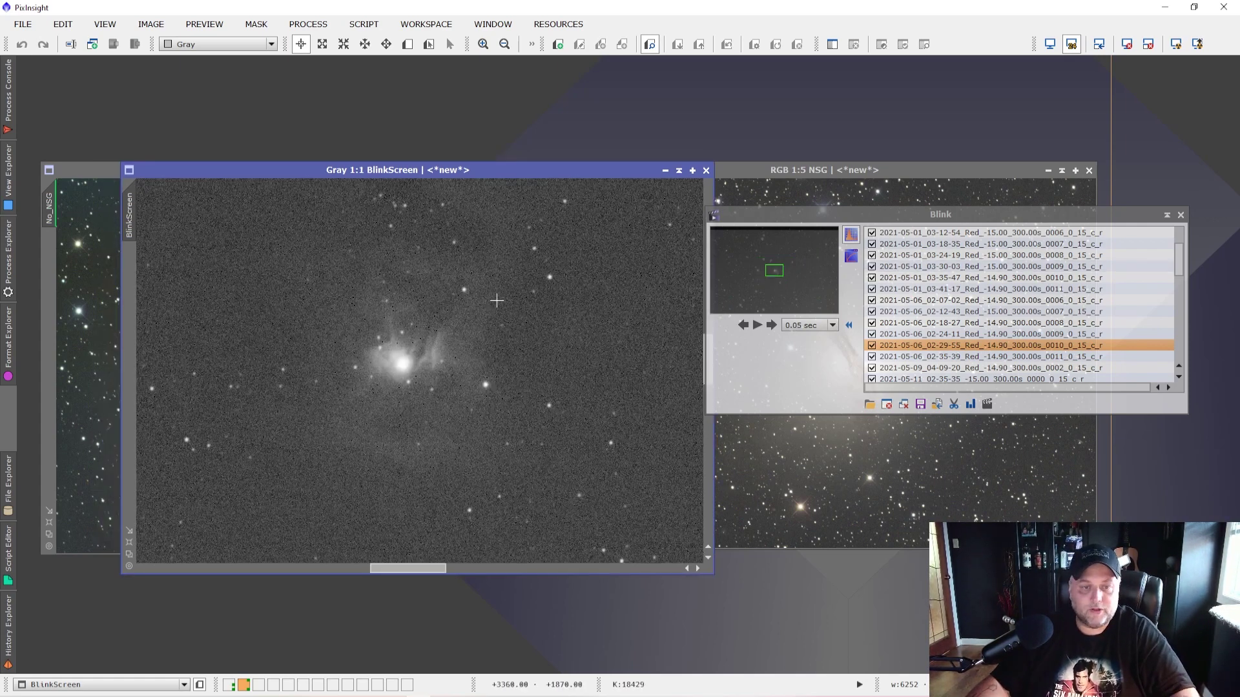
scroll(424, 363, down, 1)
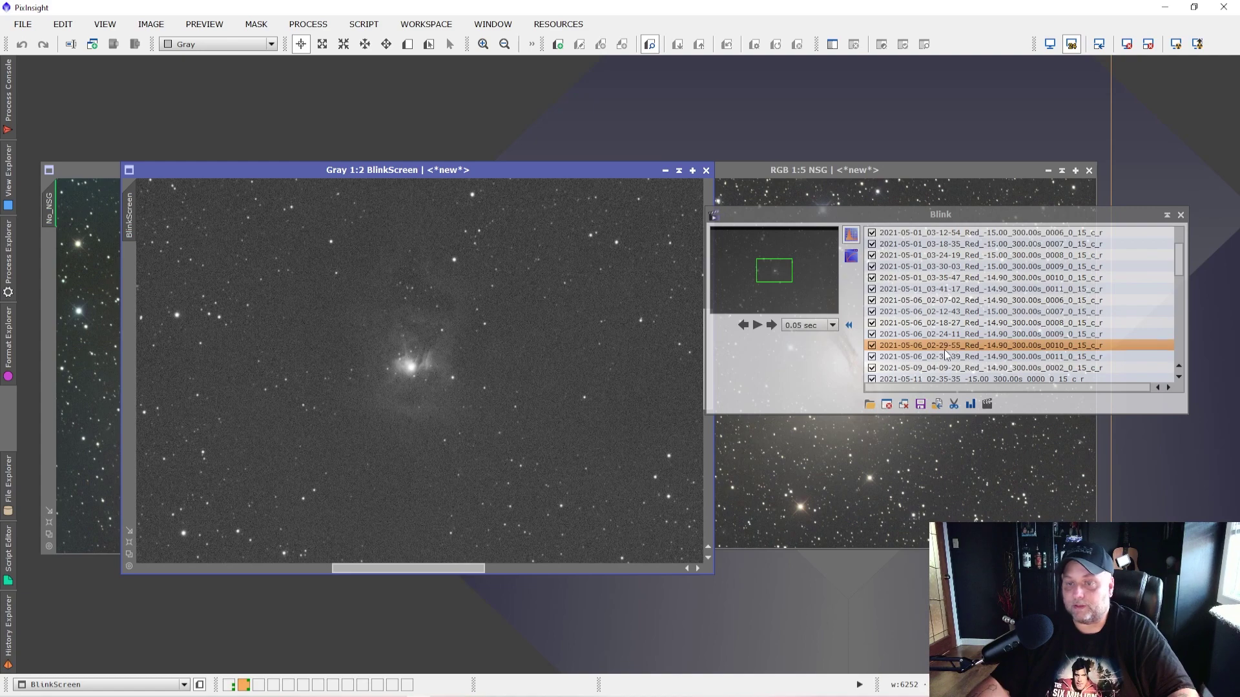
click(904, 405)
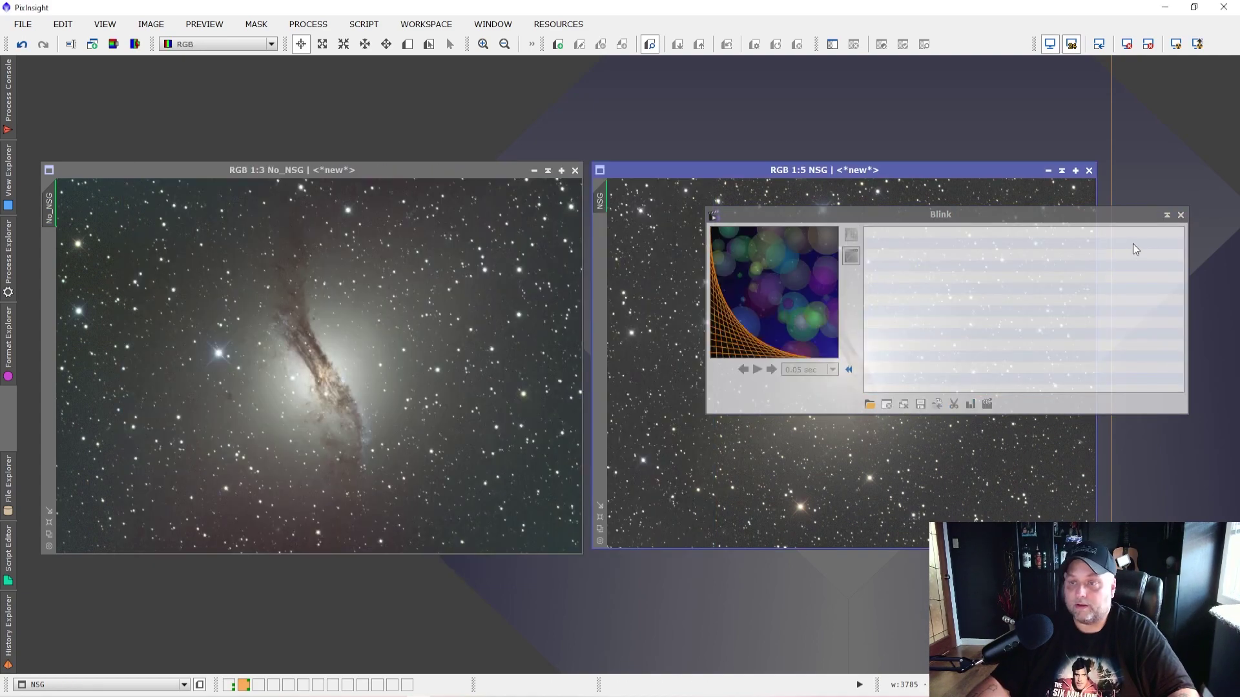
- Close Blink and relaunch NormalizeScaleGradient from Script > Batch Processing
click(1180, 215)
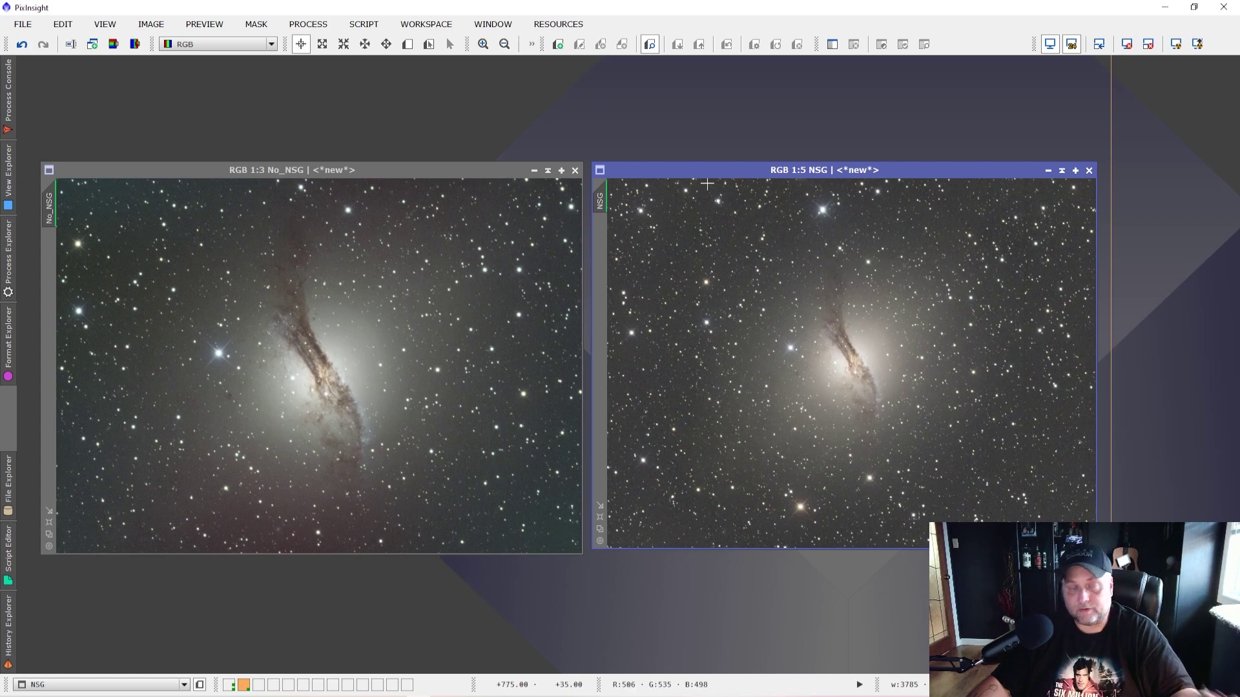
click(363, 25)
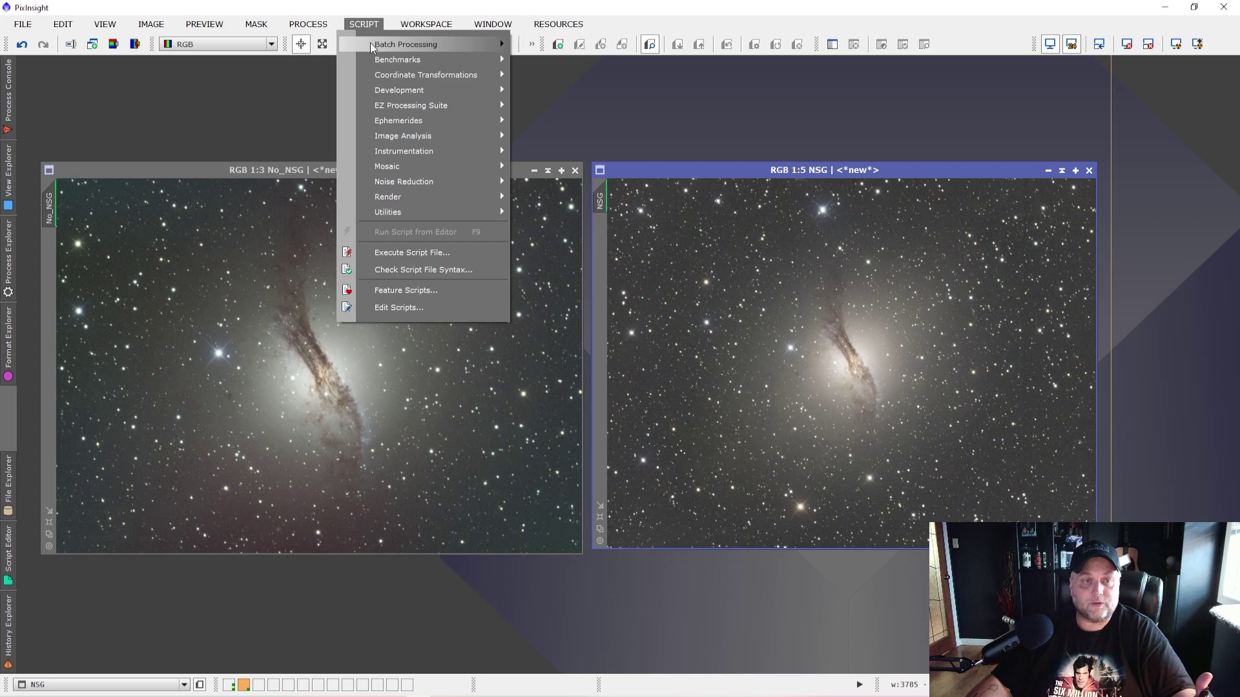
mouse_move(371, 47)
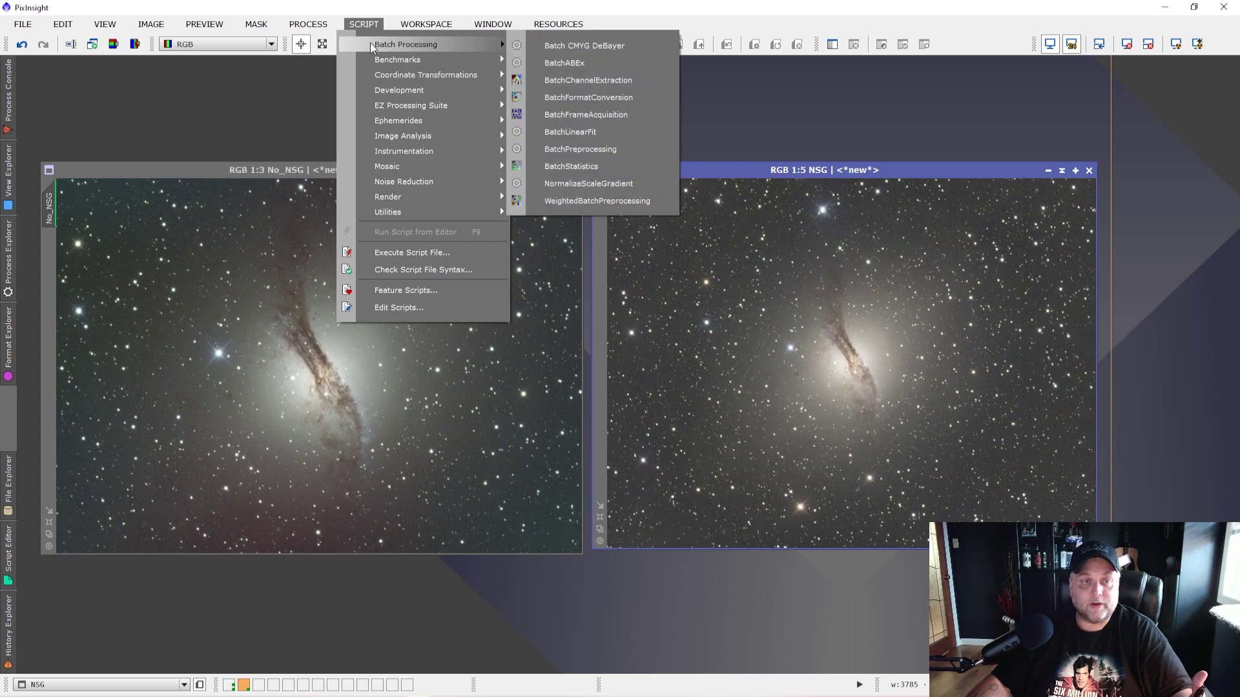
click(587, 186)
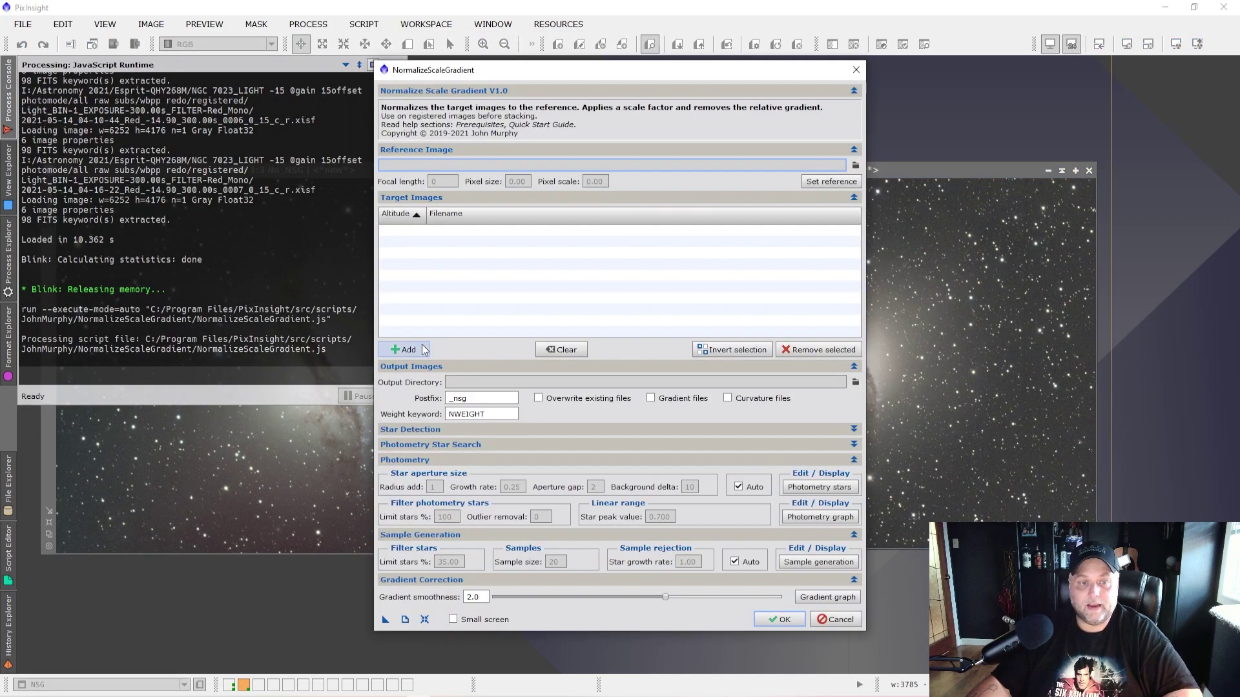
- Add all registered red subframes as targets and set 02-29-55 frame 0010 as reference
click(424, 350)
click(640, 178)
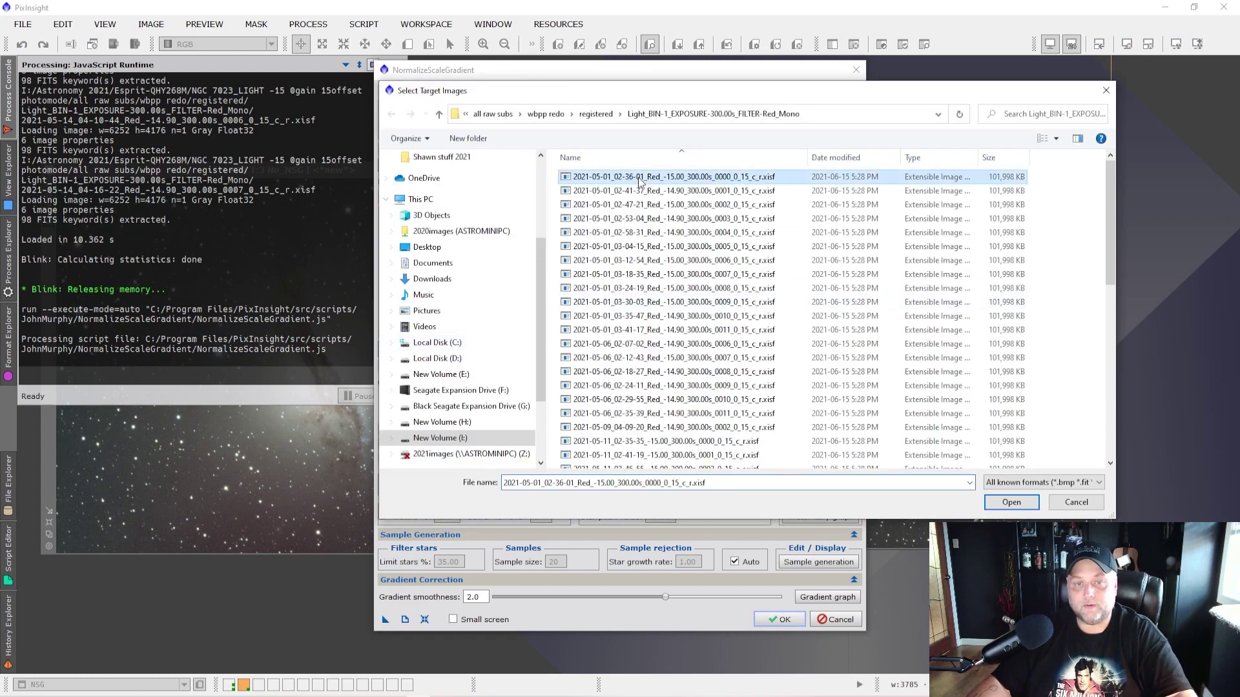
key(ctrl+a)
click(996, 501)
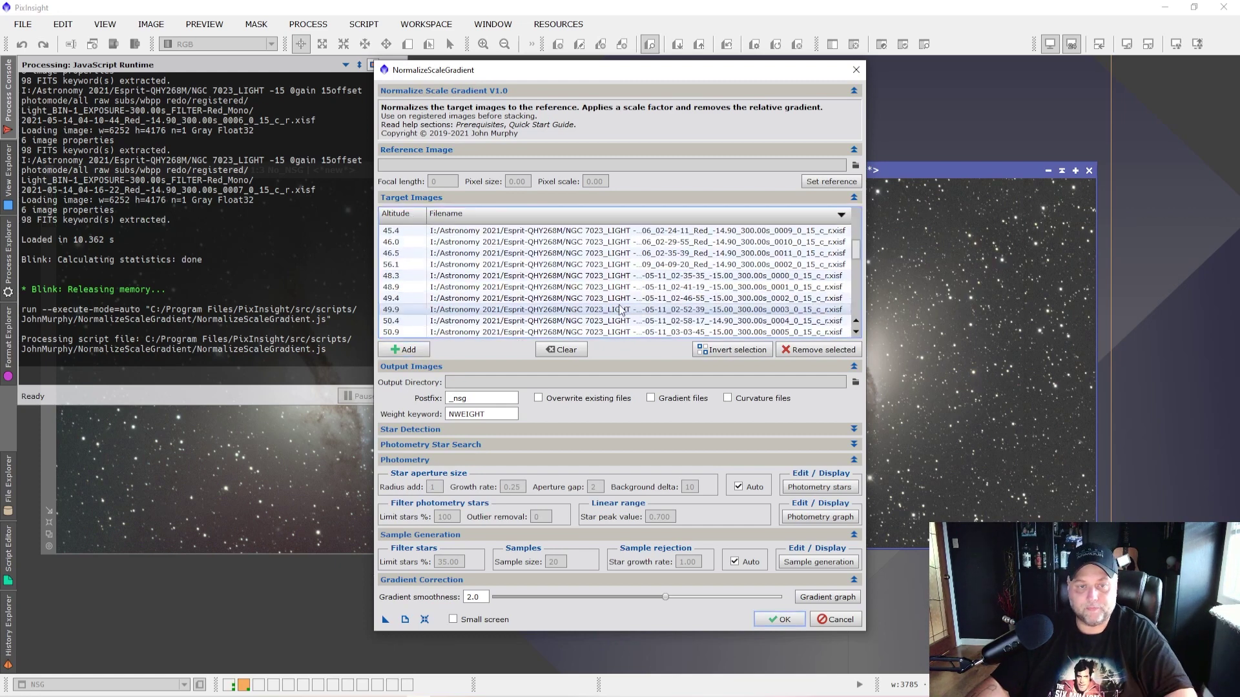
click(563, 242)
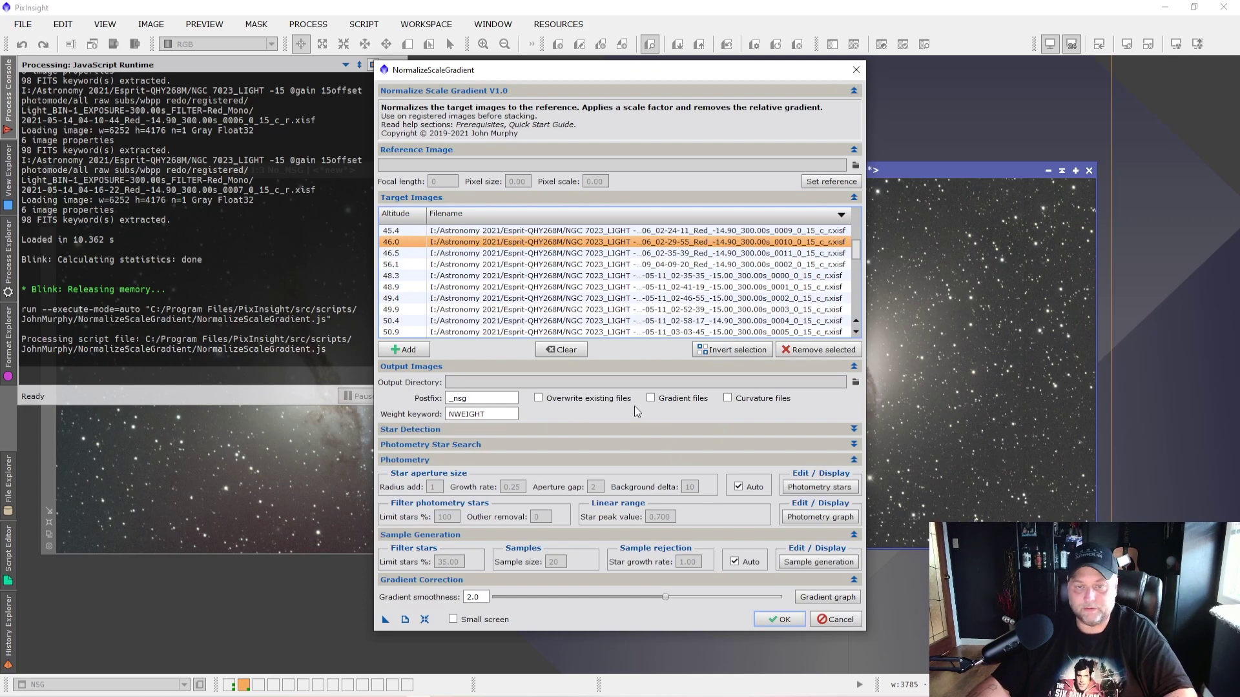
click(824, 182)
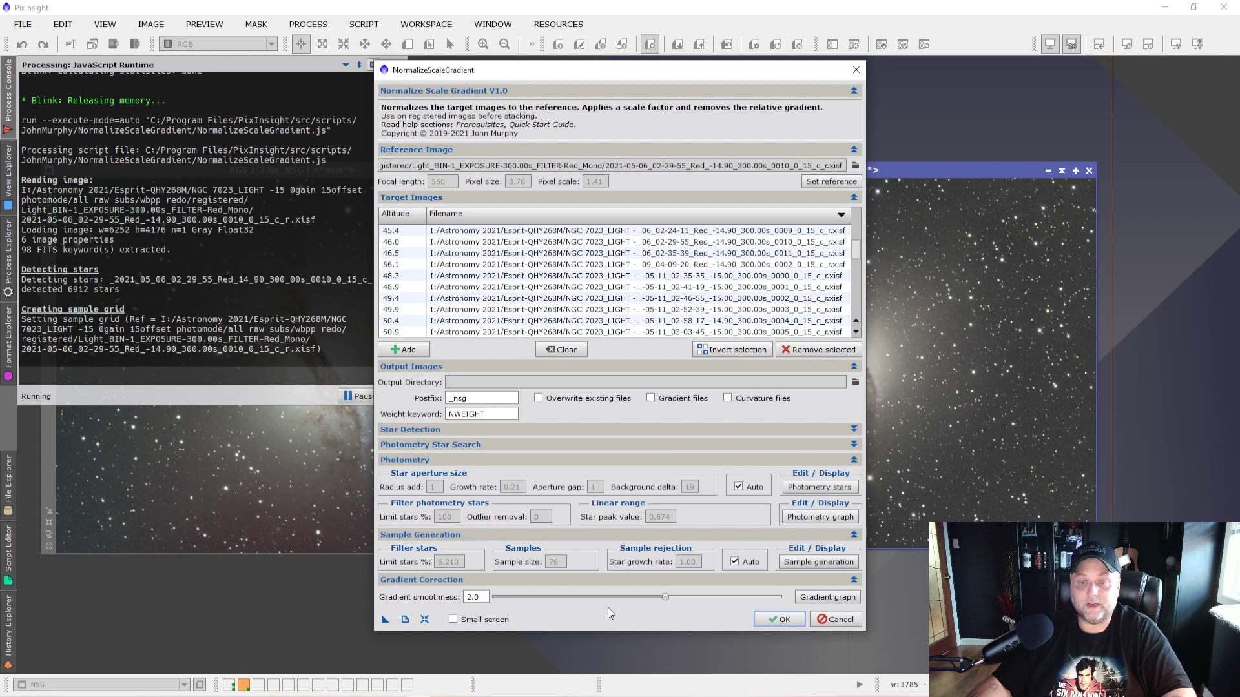
- Expand and collapse the Star Detection section to review its settings
click(672, 431)
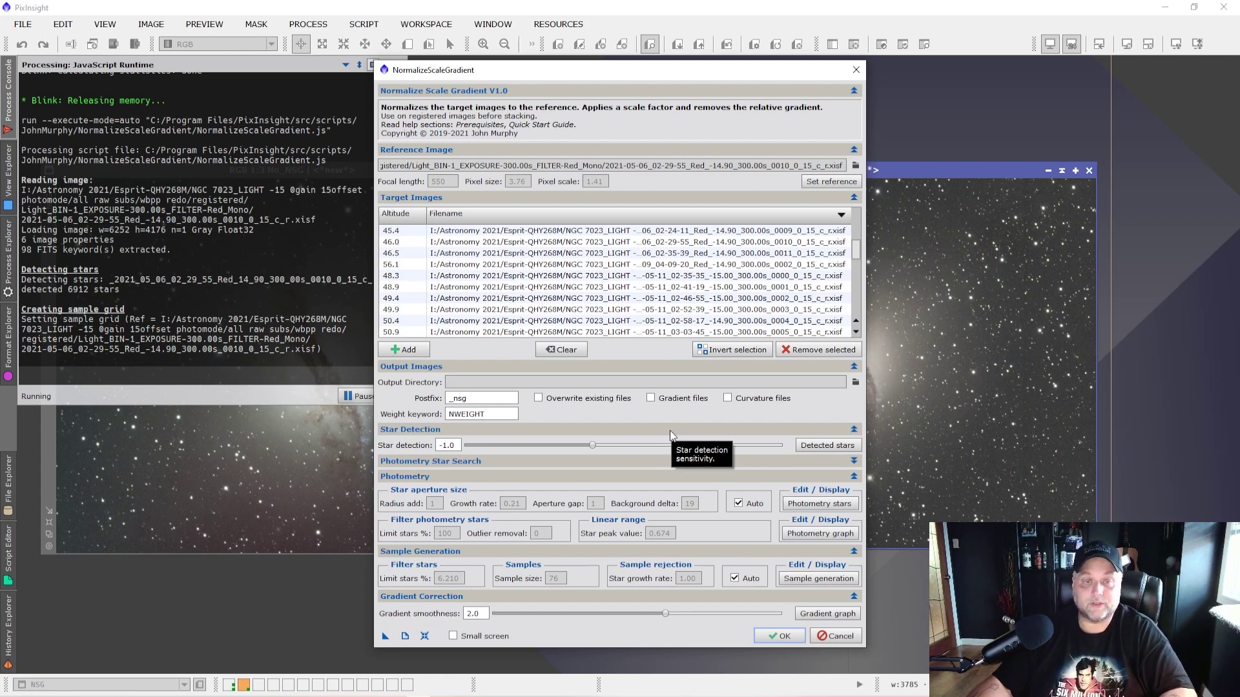
click(669, 430)
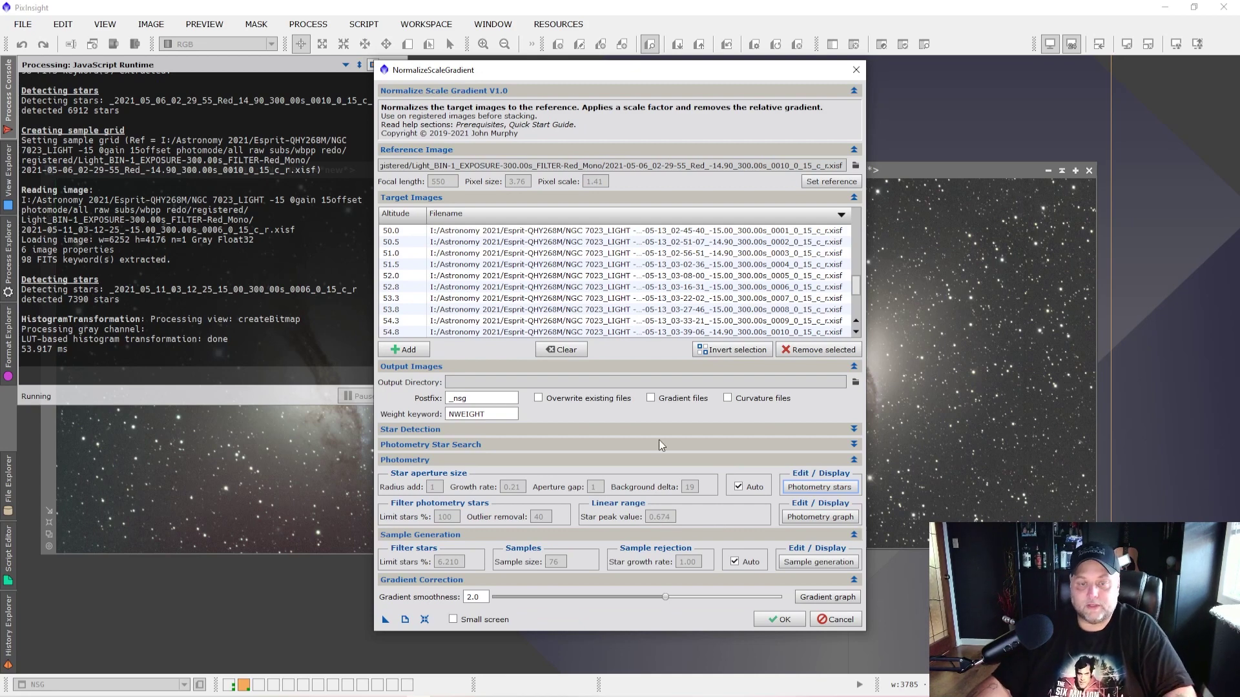
click(718, 614)
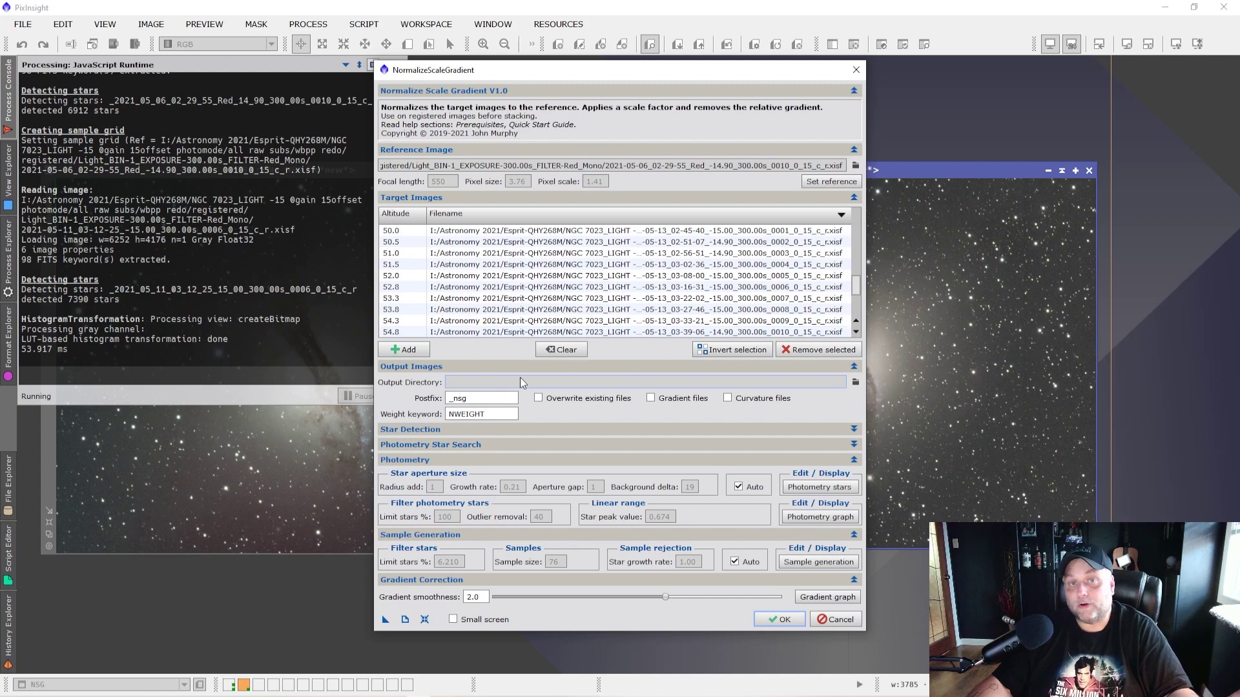
- Set the output directory to the NSG folder under wbpp redo and run the normalization
click(856, 382)
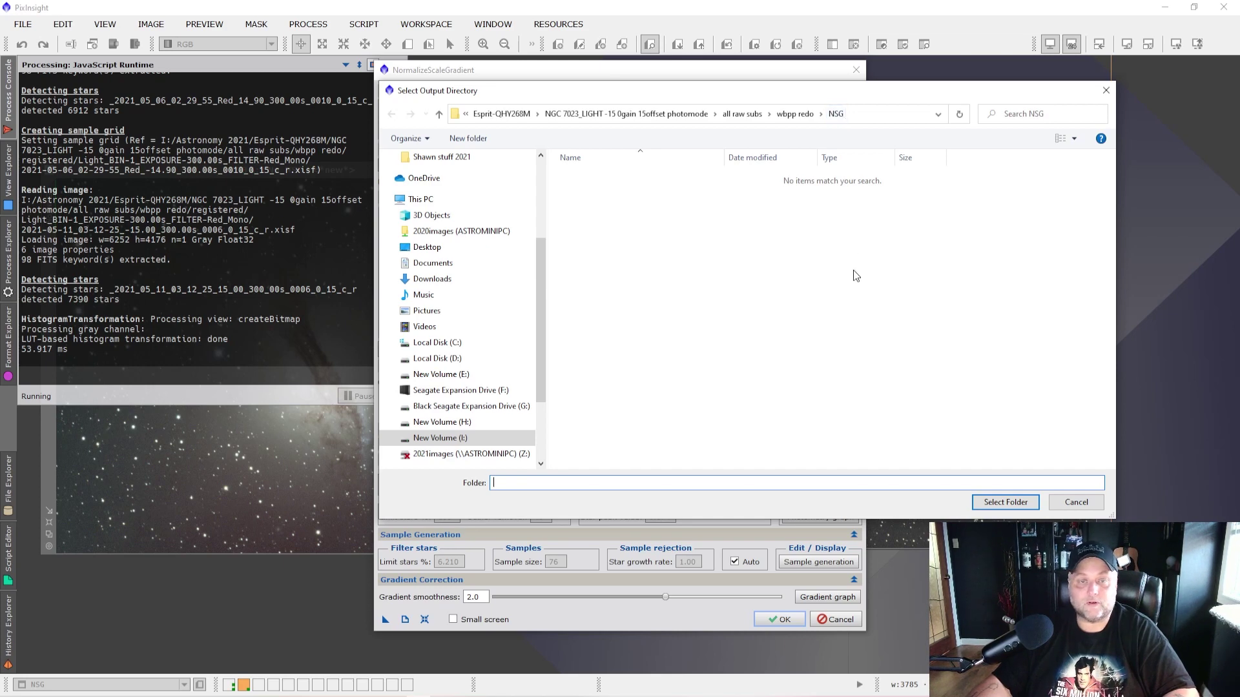
click(984, 503)
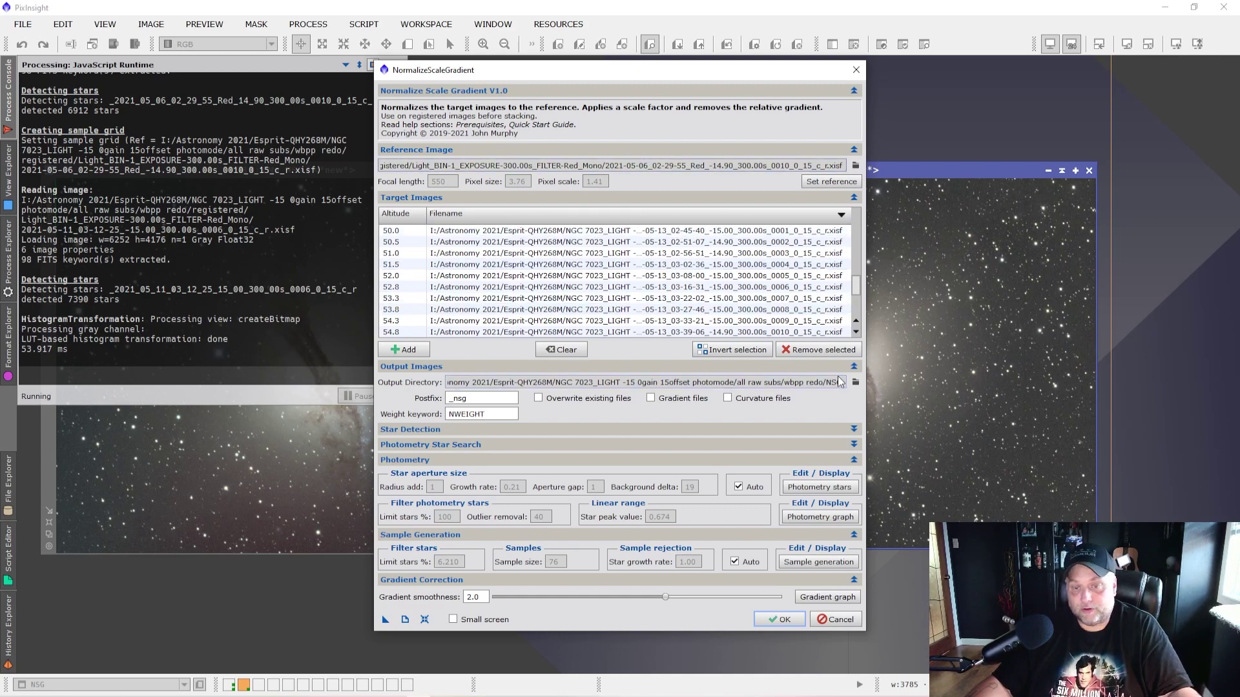
click(777, 619)
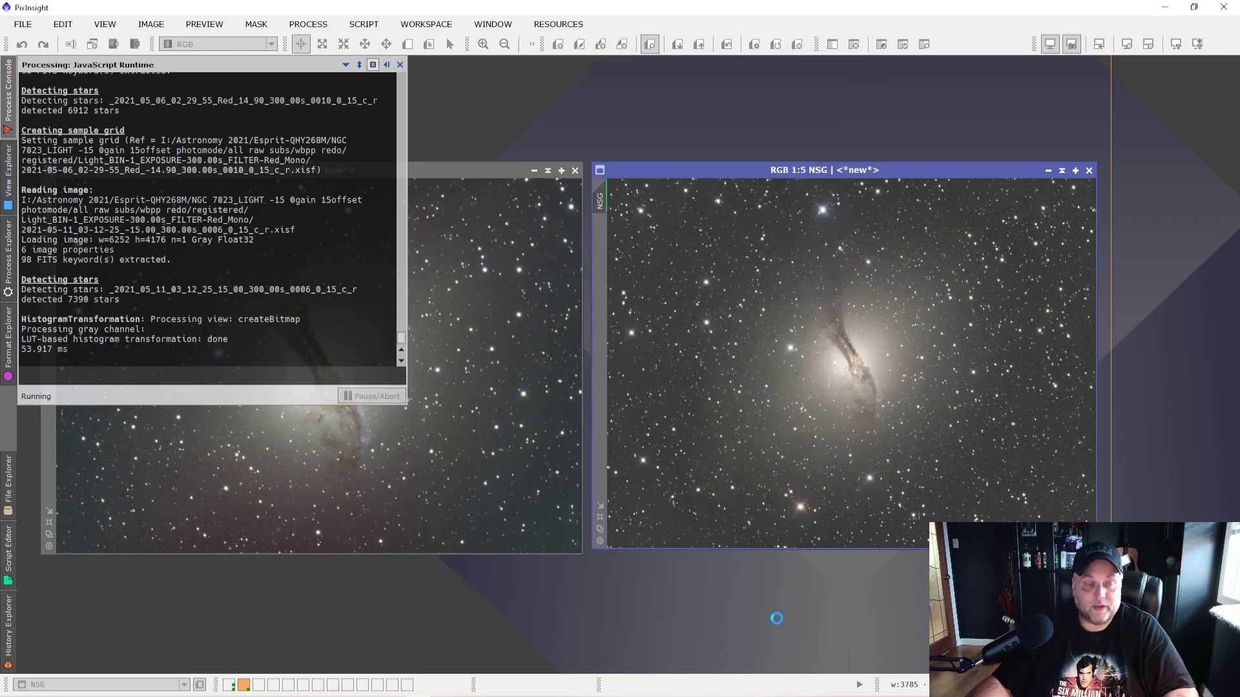